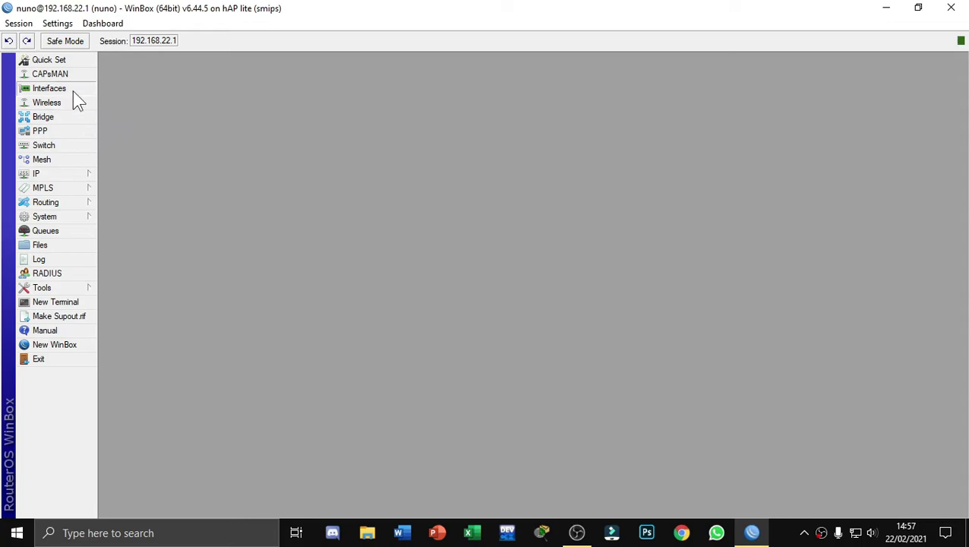
Step: Inspect the traffic statistics of the ether2_PC interface, and close the interface windows
left_click(48, 88)
right_click(169, 236)
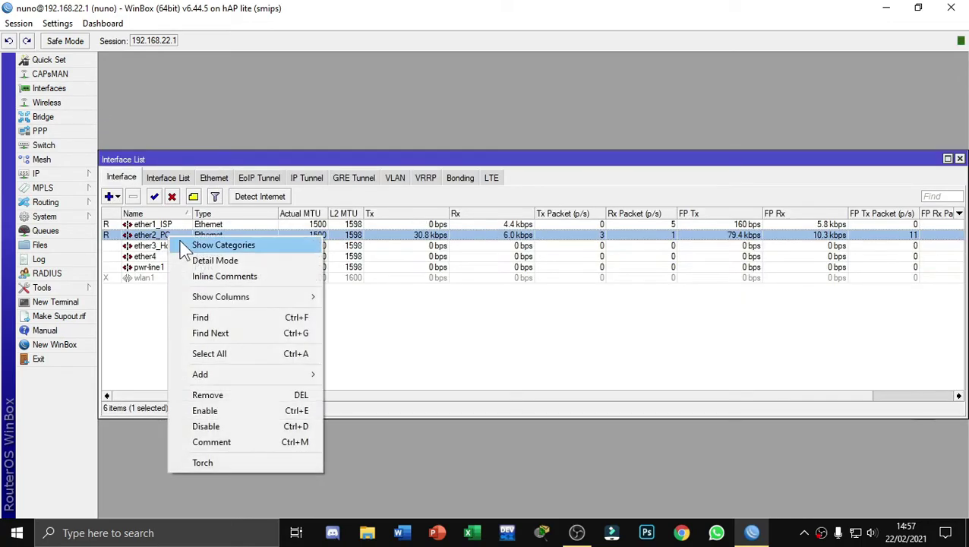
left_click(357, 343)
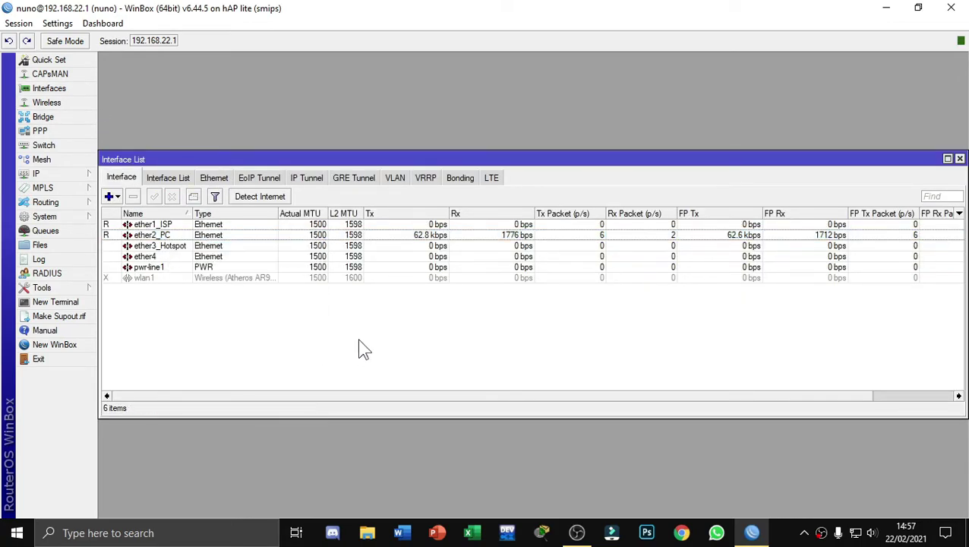
double_click(171, 235)
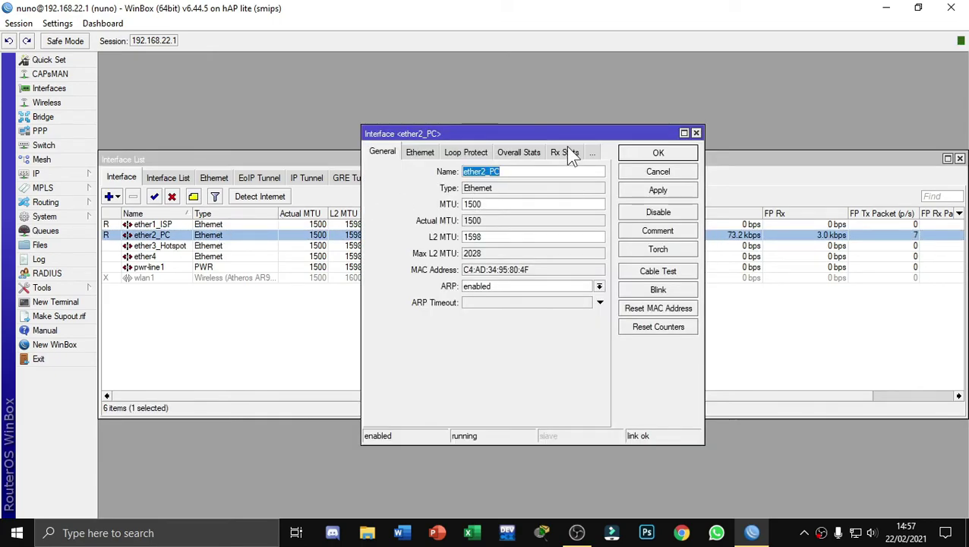
left_click(571, 152)
left_click(542, 153)
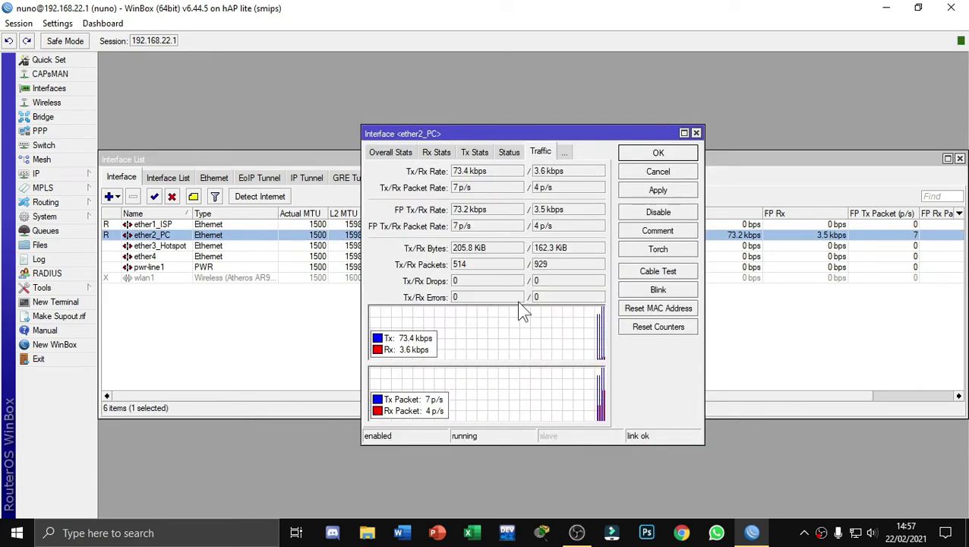
left_click(696, 133)
left_click(960, 158)
Step: Switch to Chrome and test the internet connection by opening YouTube from the apps page, then close its tab
left_click(683, 534)
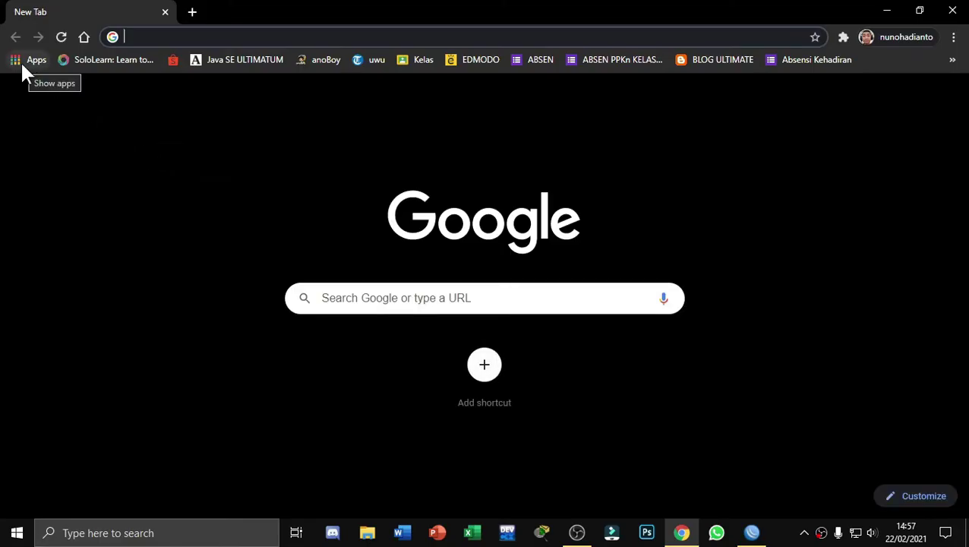
left_click(23, 70)
left_click(257, 325)
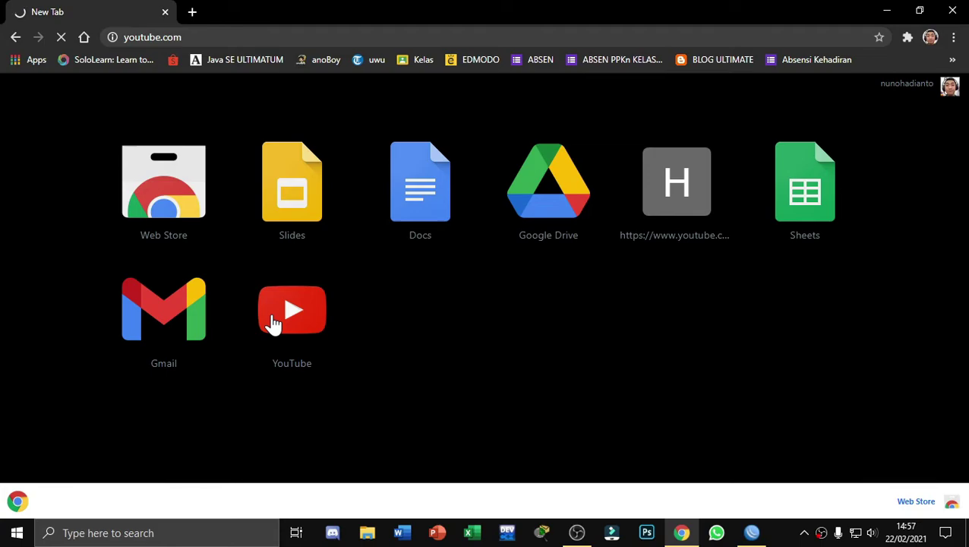
left_click(191, 12)
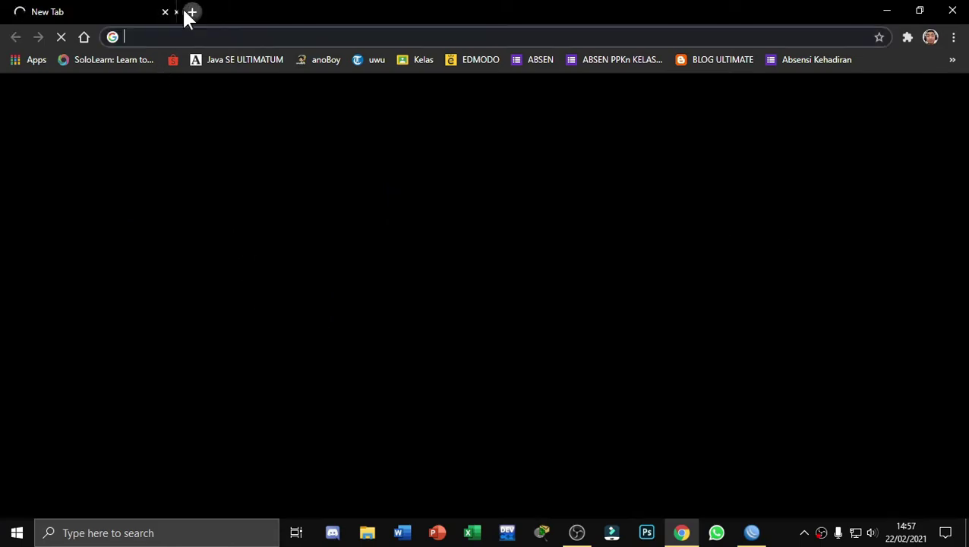
left_click(164, 12)
Step: Search Google for "img" to test the connection, and close the browser
left_click(351, 288)
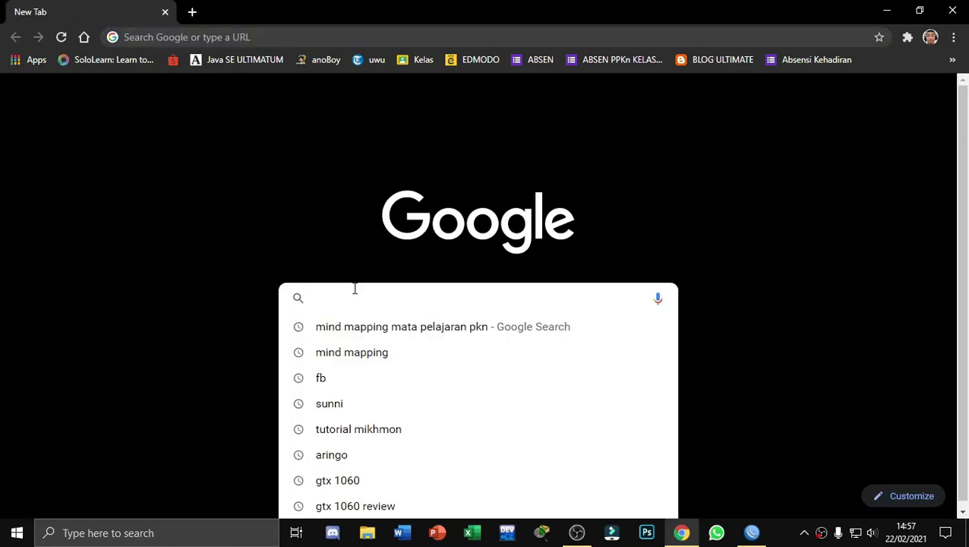
type("img")
key("Return")
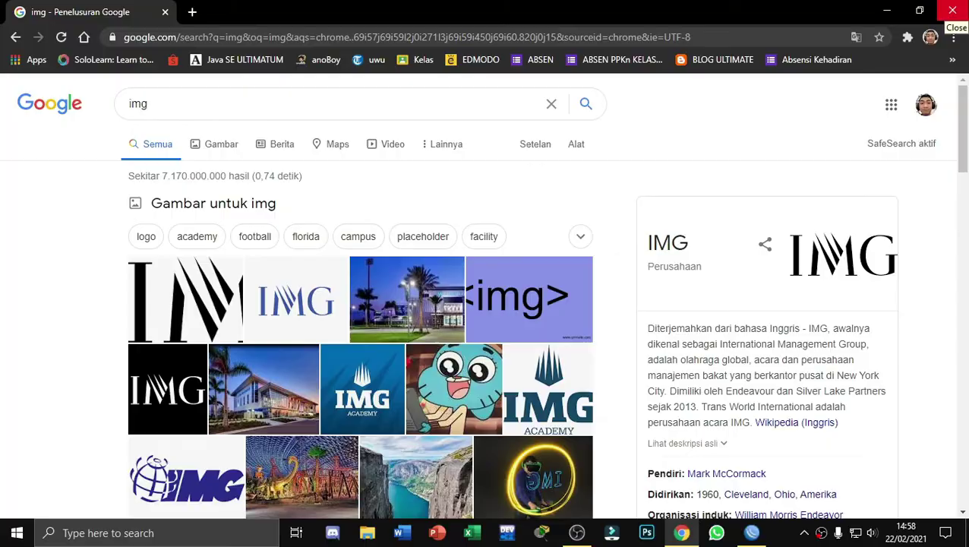
left_click(951, 11)
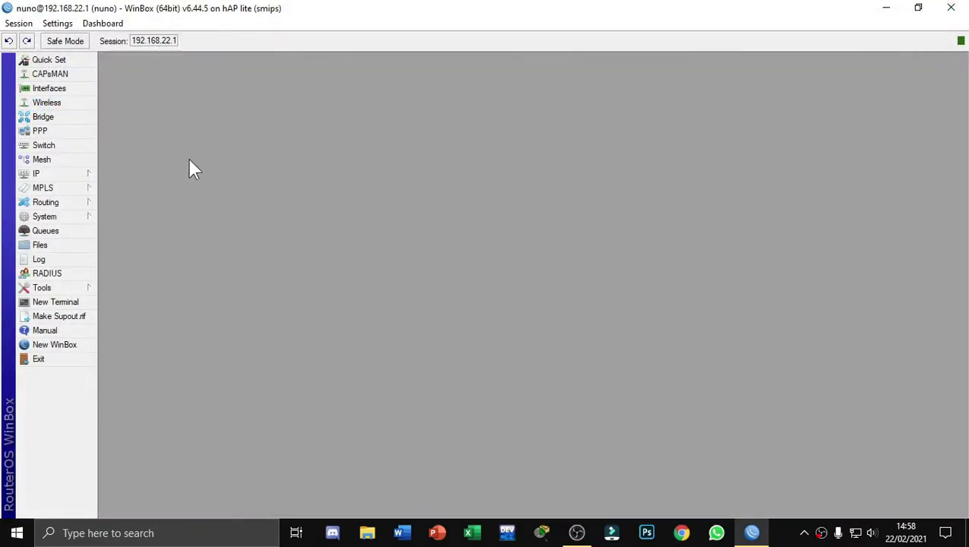
Step: Start the Hotspot Setup wizard and choose ether3_Hotspot as the hotspot interface
left_click(74, 173)
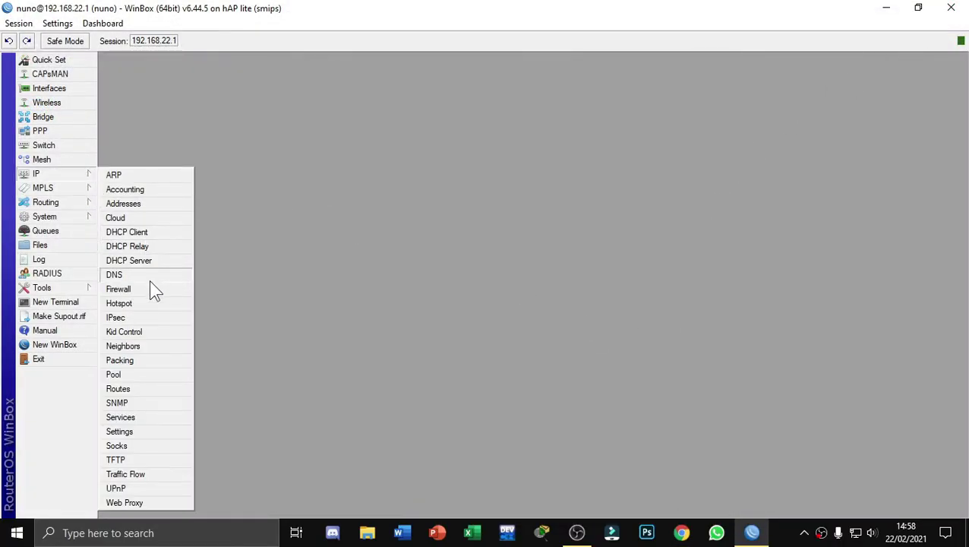
left_click(132, 302)
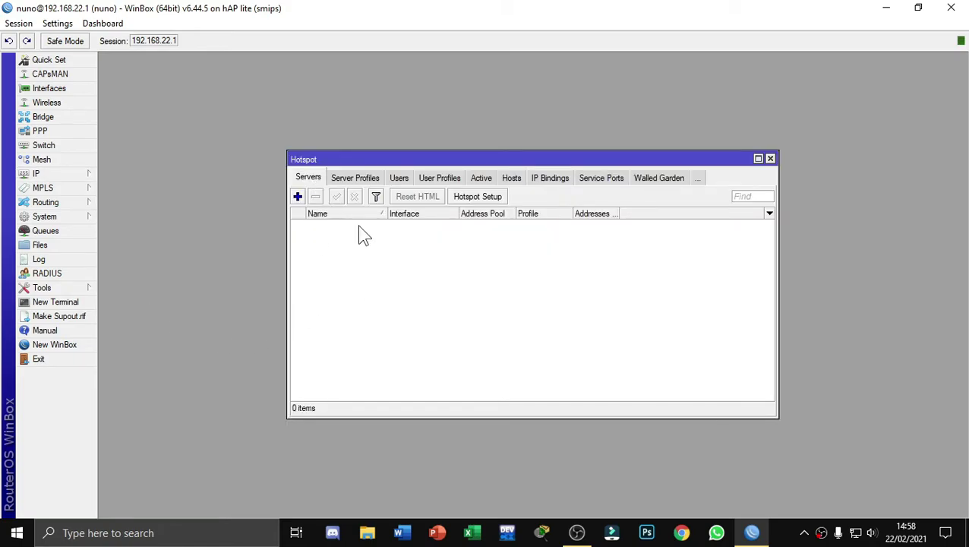
left_click(486, 199)
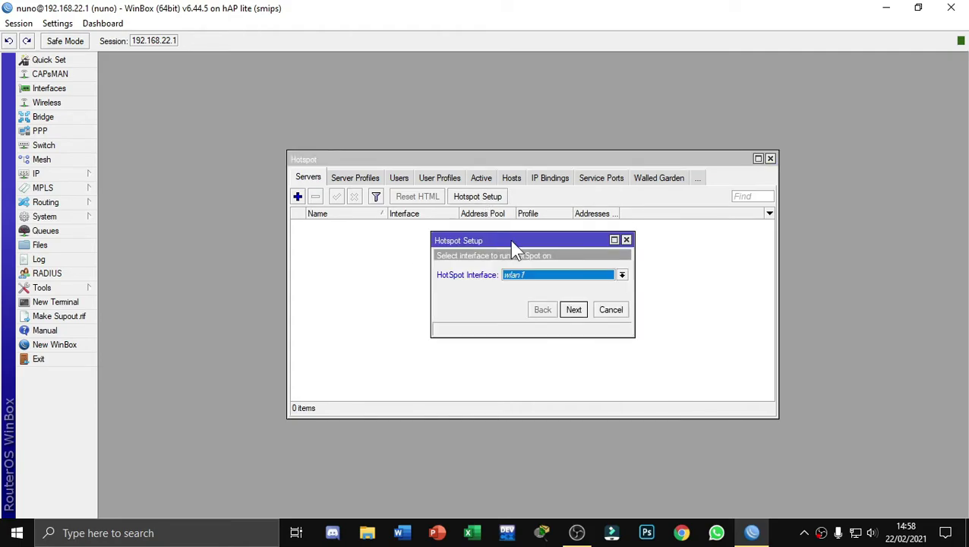
left_click(549, 274)
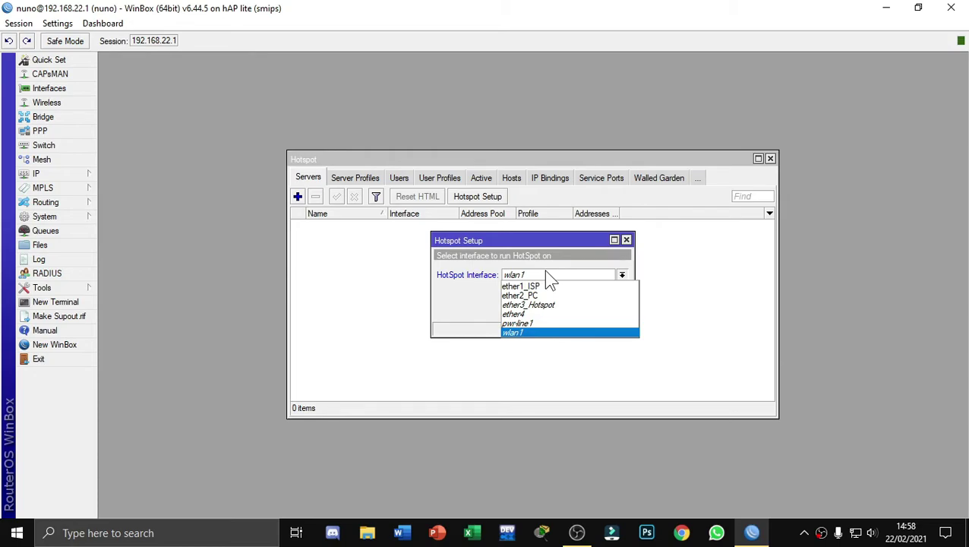
left_click(546, 305)
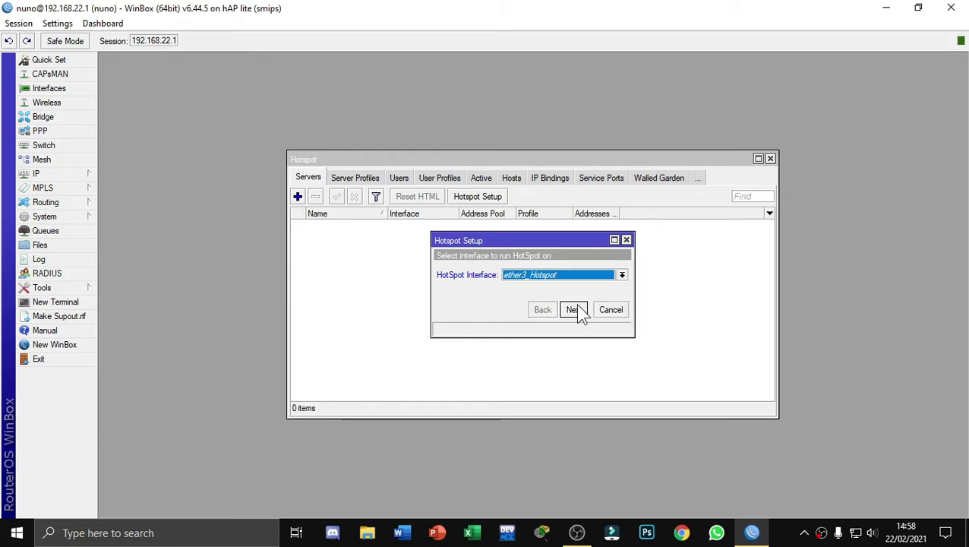
Step: Accept the default values on all remaining Hotspot Setup pages, including SMTP server 0.0.0.0, and finish the wizard
left_click(574, 310)
left_click(573, 309)
left_click(574, 311)
left_click(574, 310)
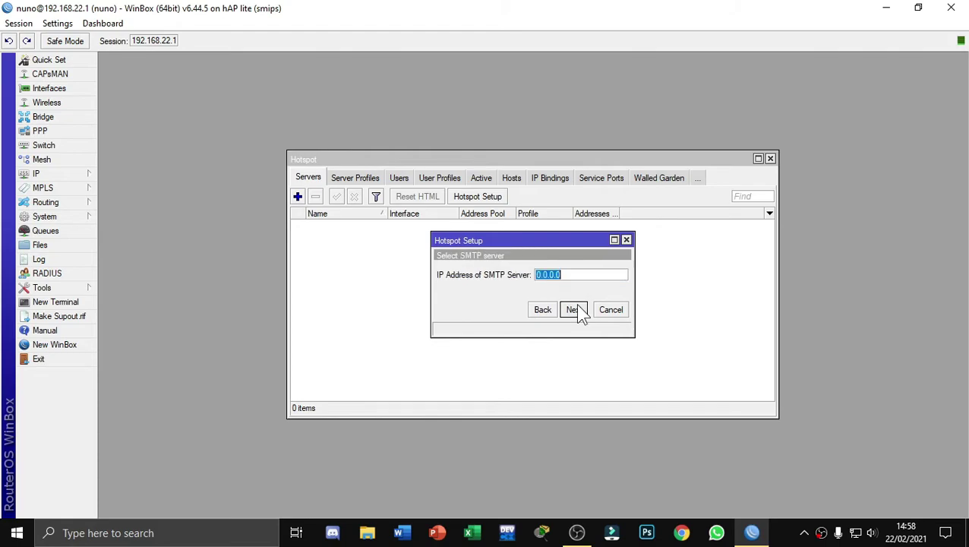
left_click(574, 310)
left_click(574, 310)
left_click(573, 309)
left_click(577, 308)
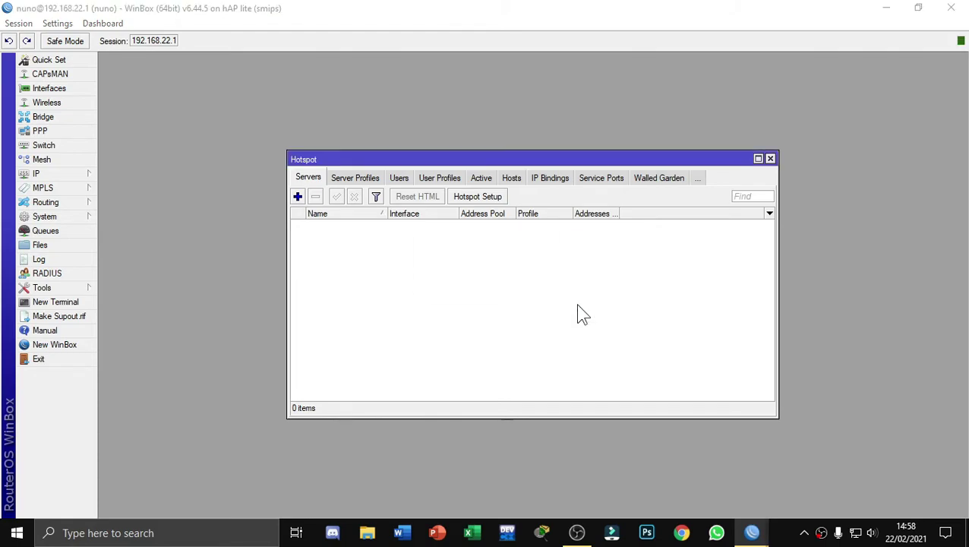
left_click(535, 280)
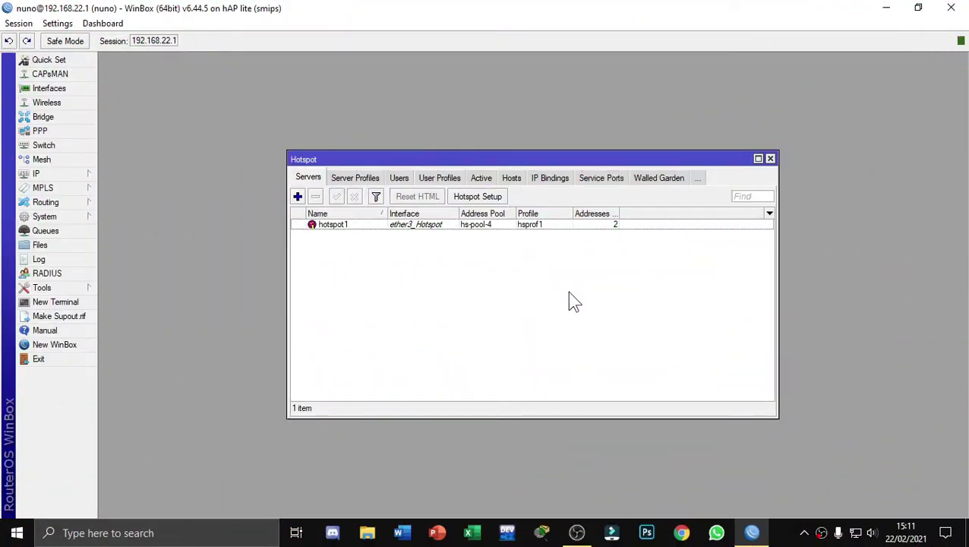
Step: Try to set the Addresses Per MAC of the hotspot1 server to 1
double_click(363, 225)
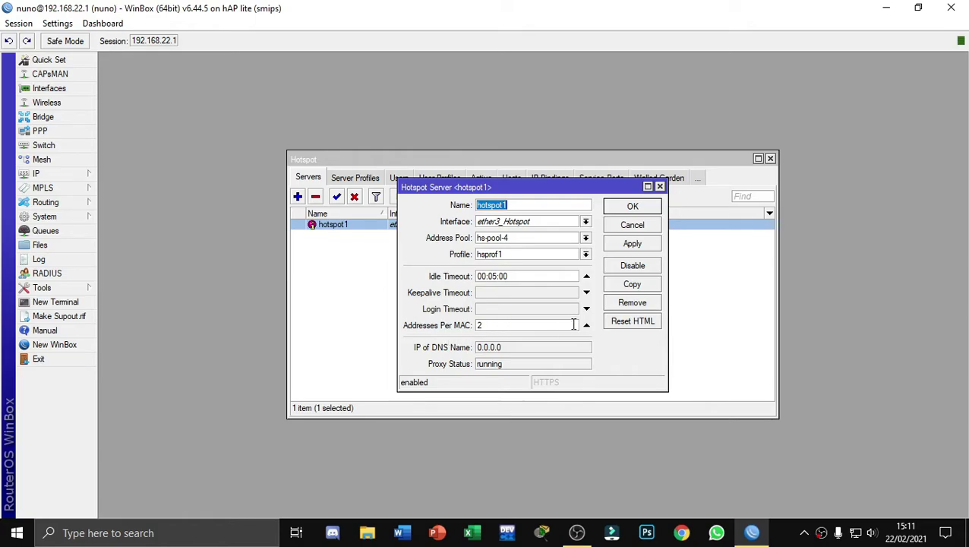
left_click(549, 327)
left_click_drag(498, 328, 475, 338)
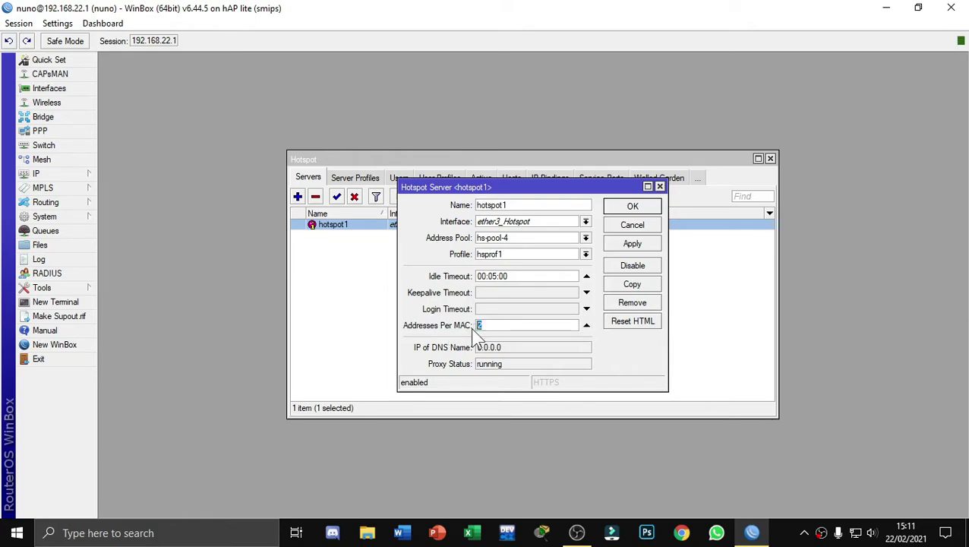
type("1")
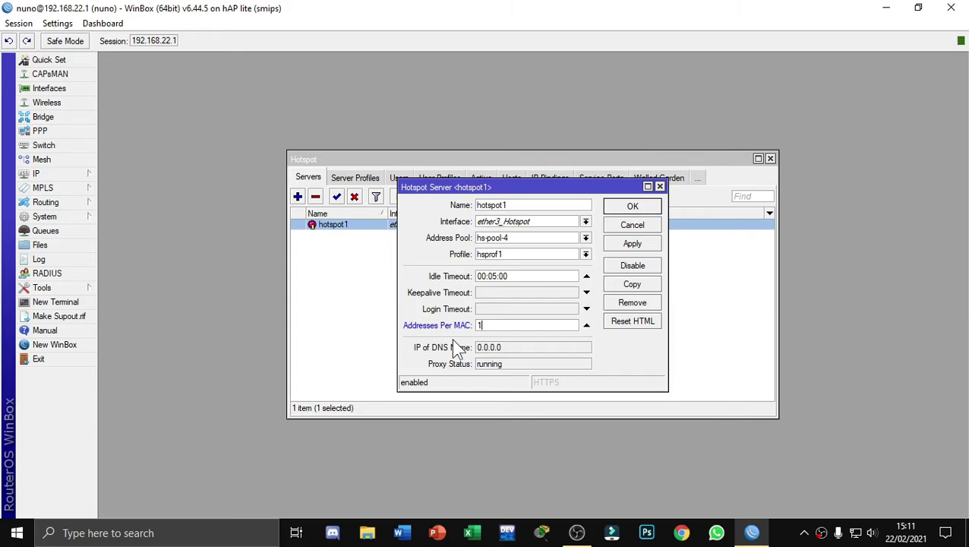
Step: Disable the hotspot1 server without committing the pending changes, and enable it again
left_click(609, 268)
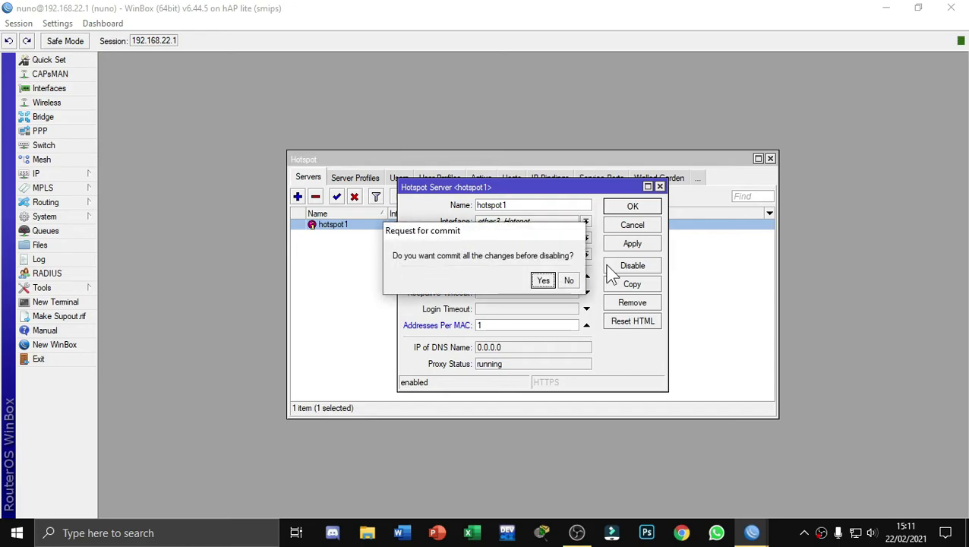
left_click(569, 282)
left_click(622, 206)
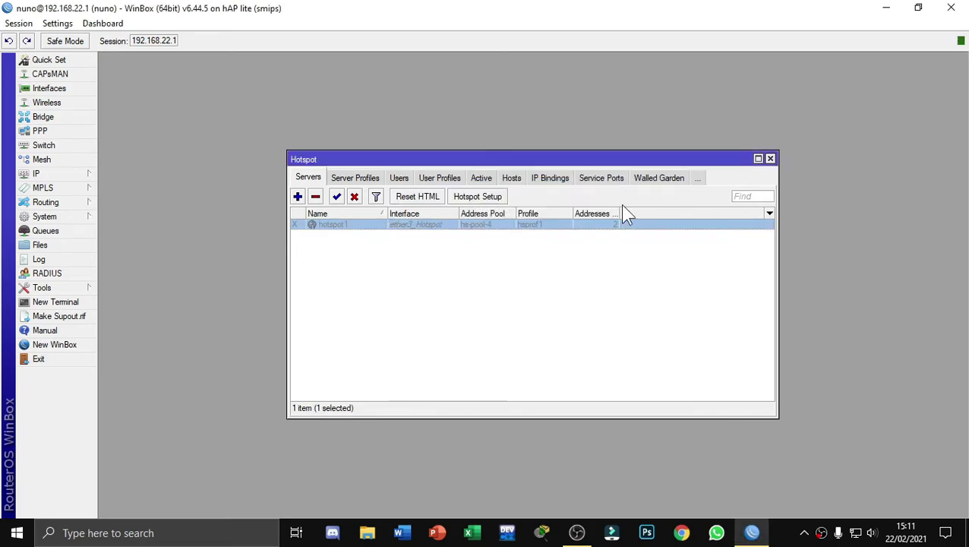
left_click(337, 197)
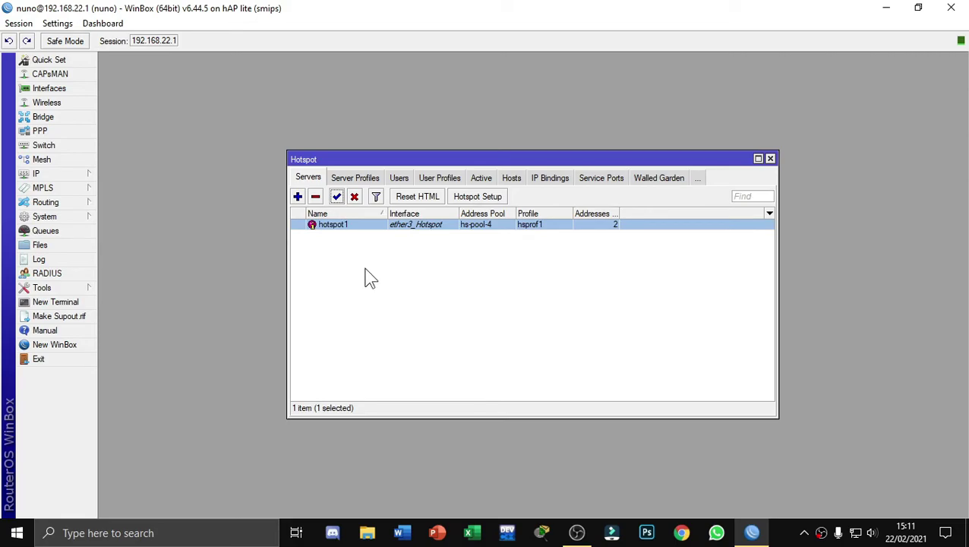
Step: In server profile hsprof1, enable HTTP PAP and MAC Cookie login, disable Cookie login, and save the profile
left_click(362, 179)
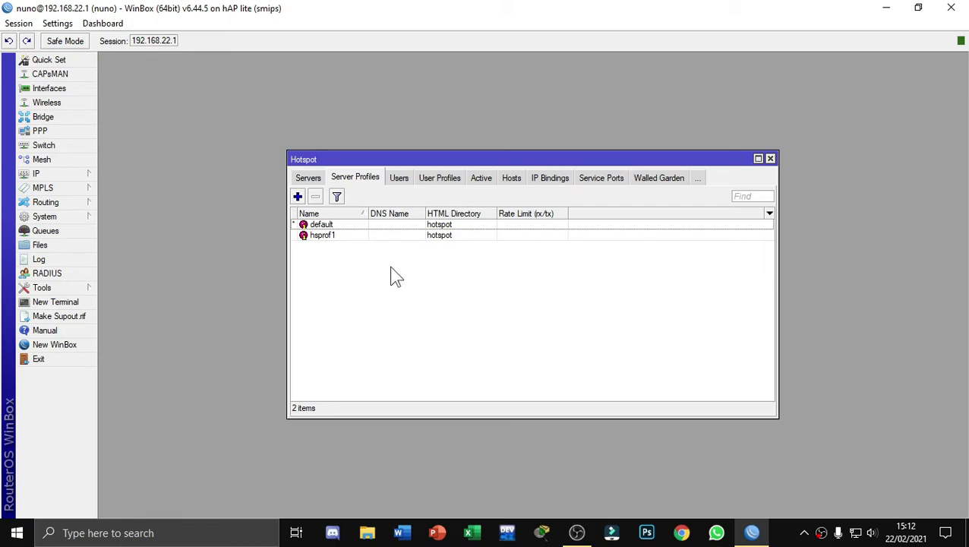
double_click(350, 236)
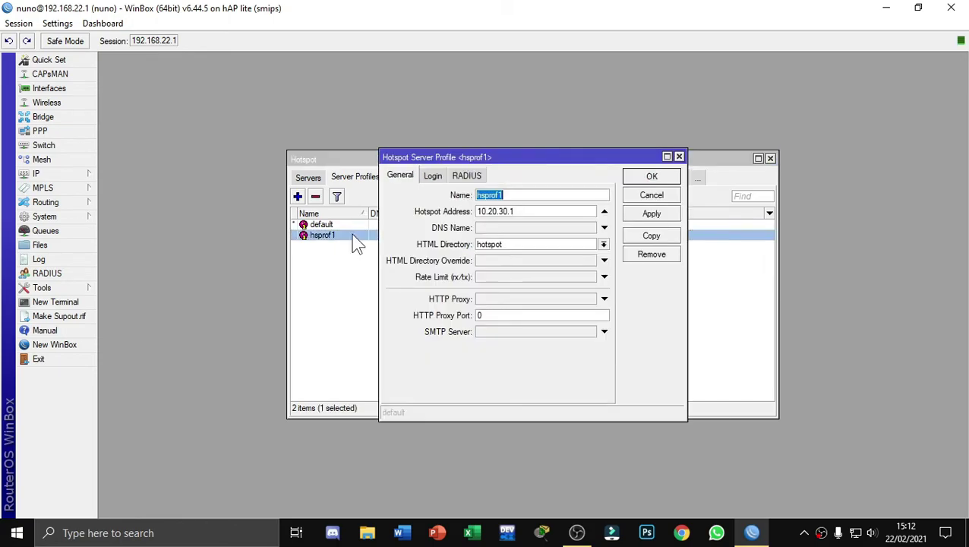
left_click(440, 177)
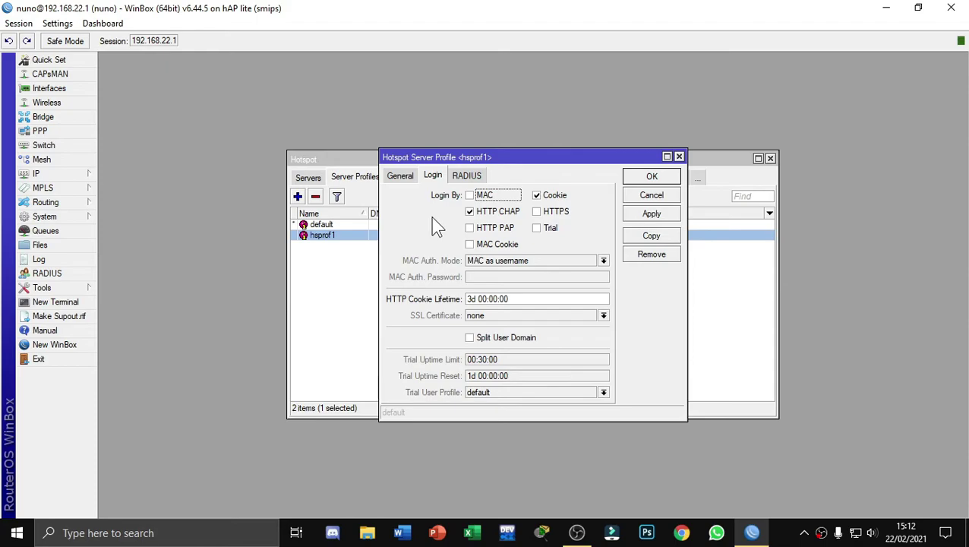
left_click(469, 228)
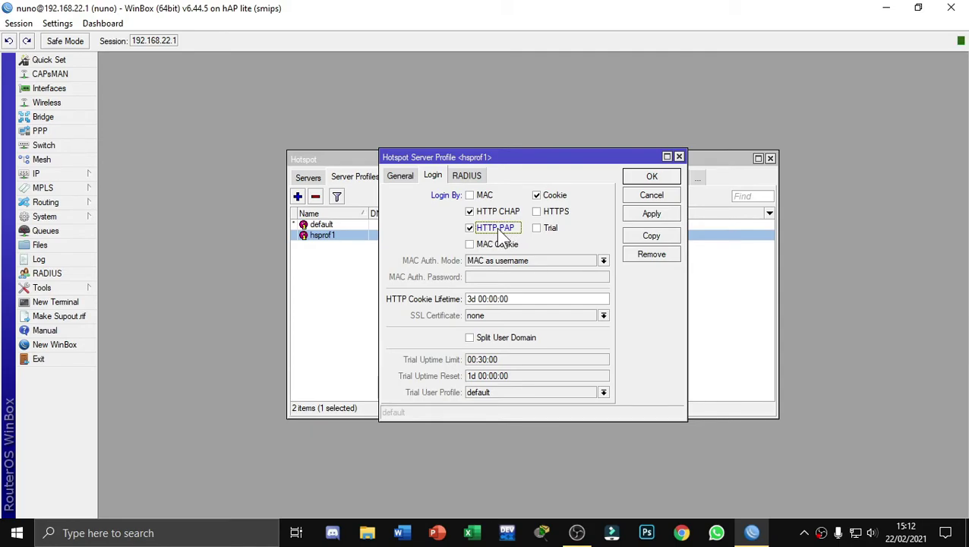
left_click(470, 245)
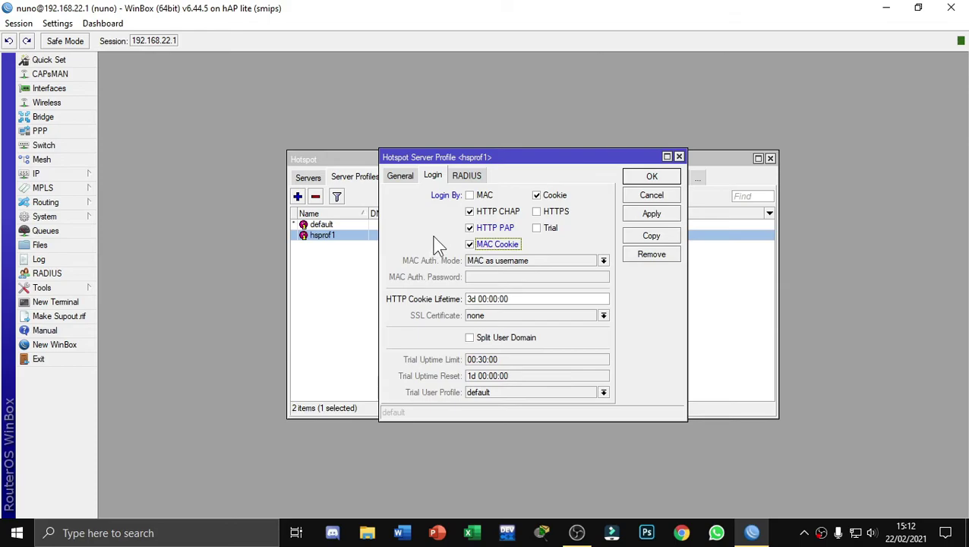
left_click(538, 195)
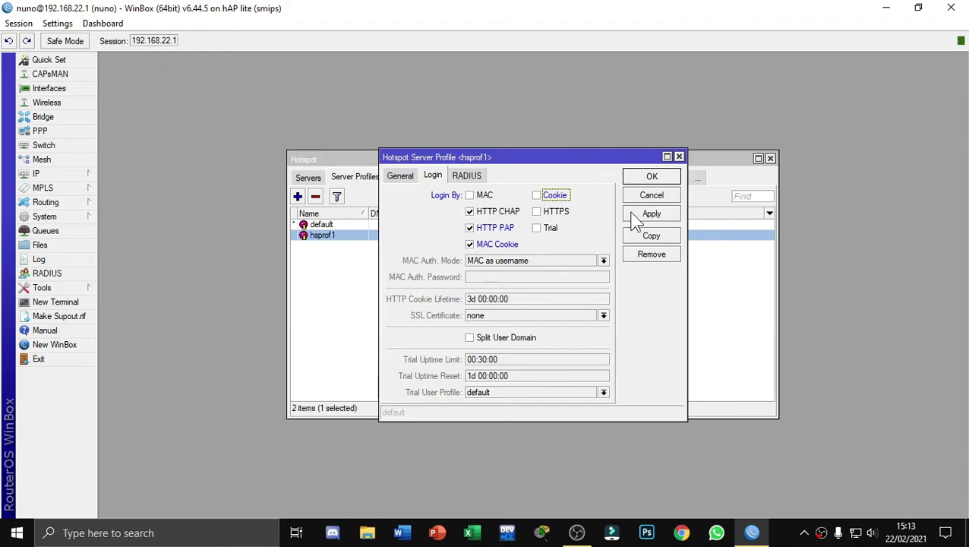
left_click(632, 179)
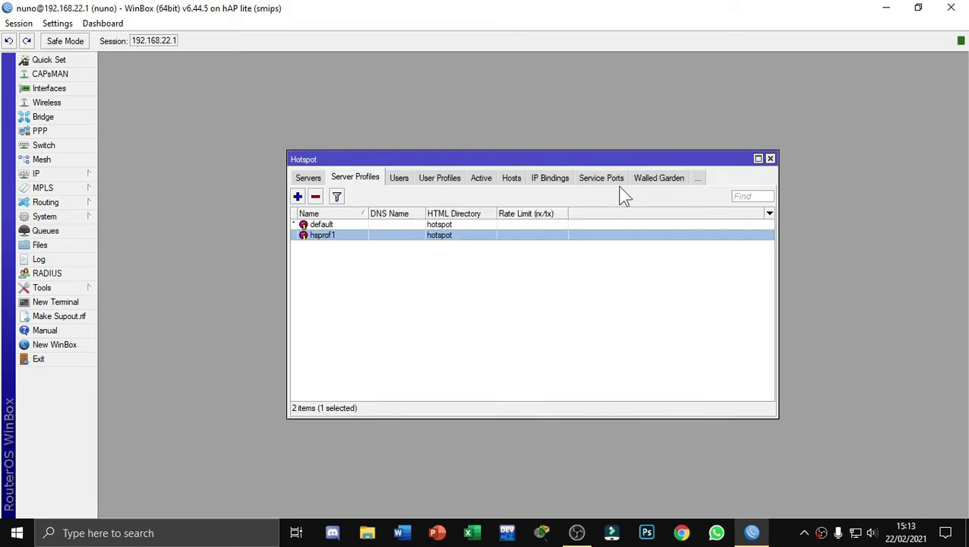
Step: Compare the settings of the default and hsprof1 hotspot server profiles side by side, and close both profiles
left_click(326, 225)
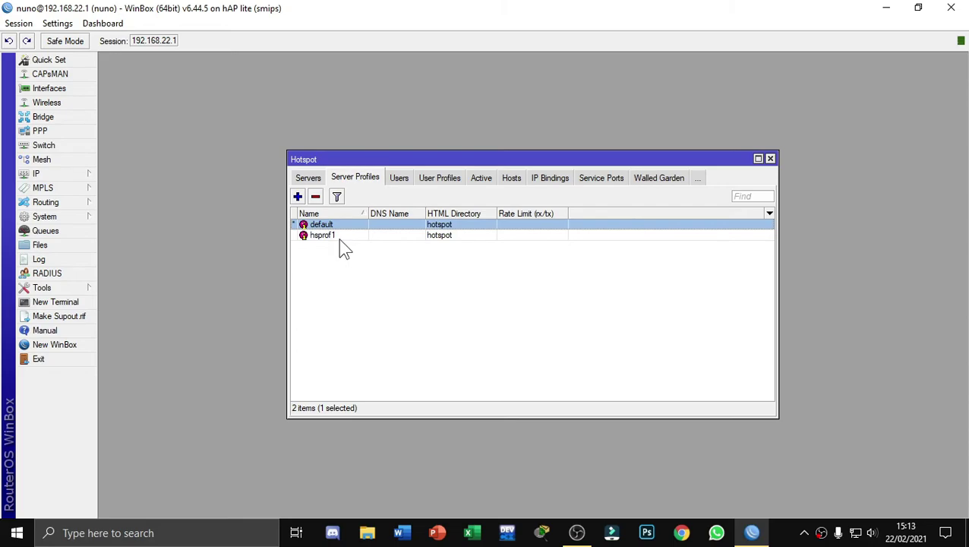
double_click(321, 226)
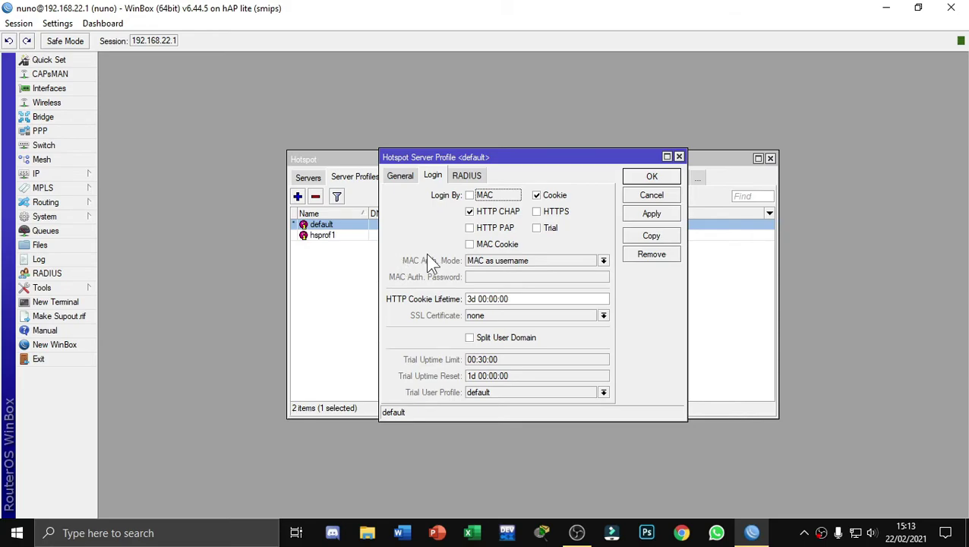
left_click(409, 179)
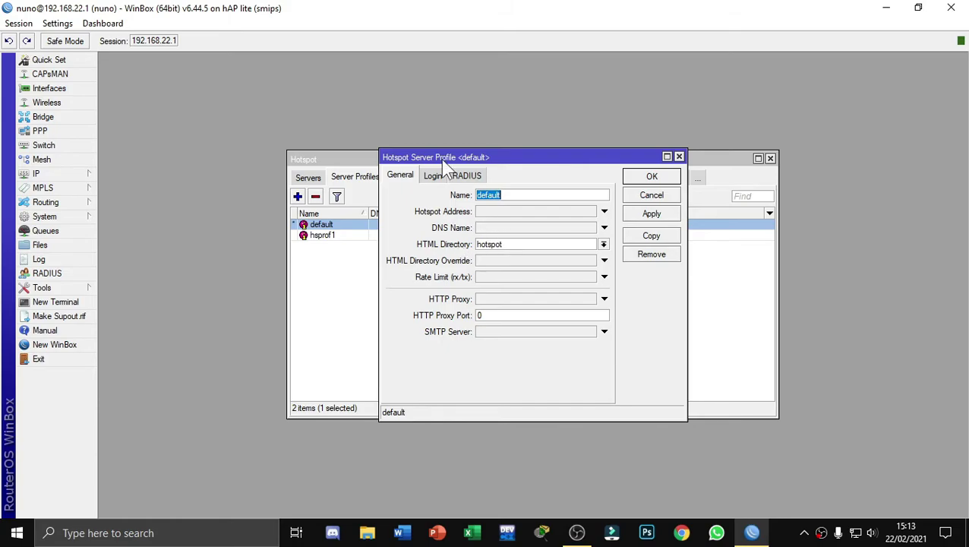
left_click_drag(443, 157, 573, 157)
double_click(395, 235)
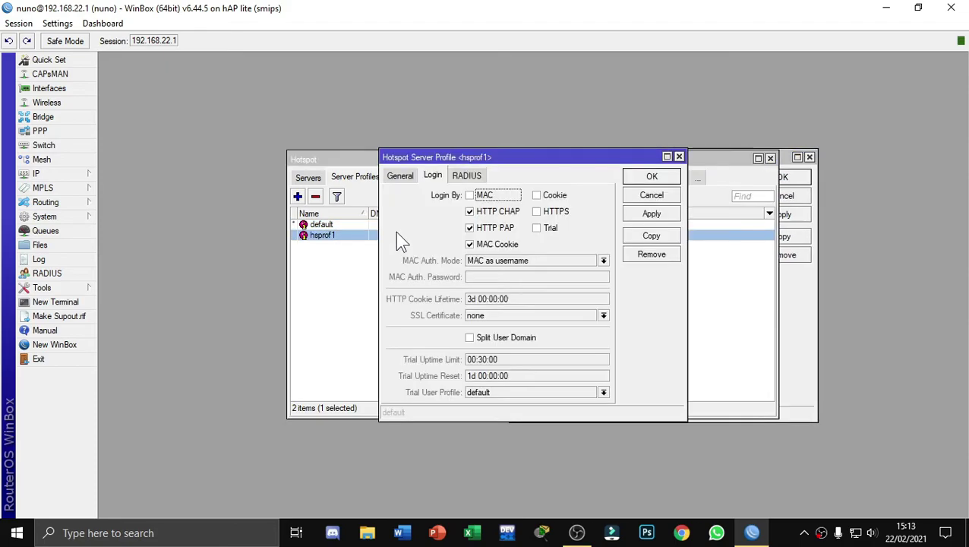
left_click_drag(498, 157, 396, 158)
left_click(629, 154)
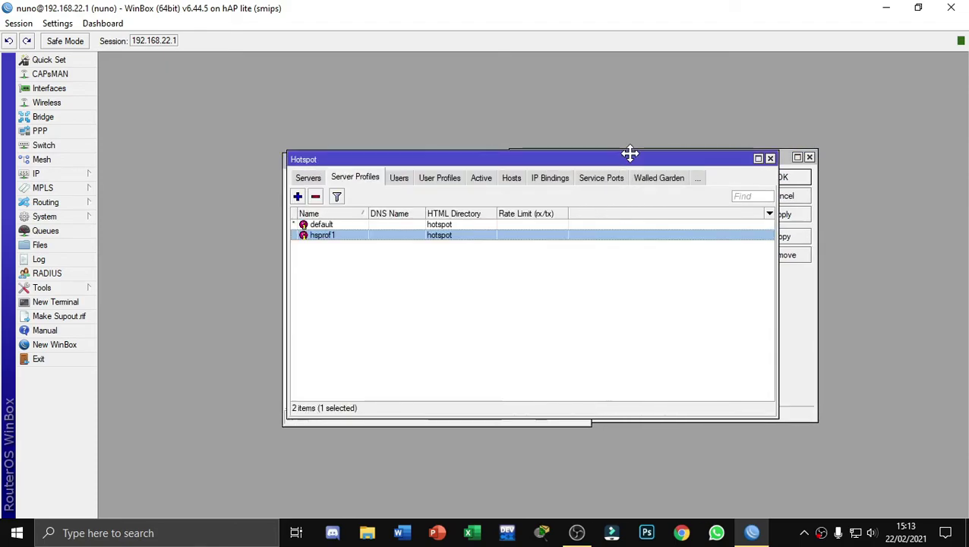
left_click_drag(623, 158, 374, 153)
left_click(636, 154)
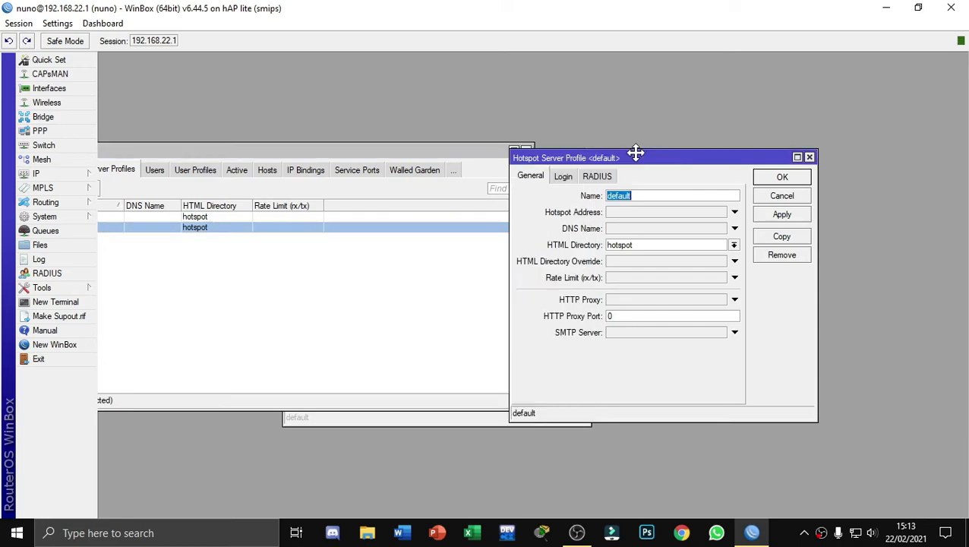
left_click_drag(452, 154, 425, 319)
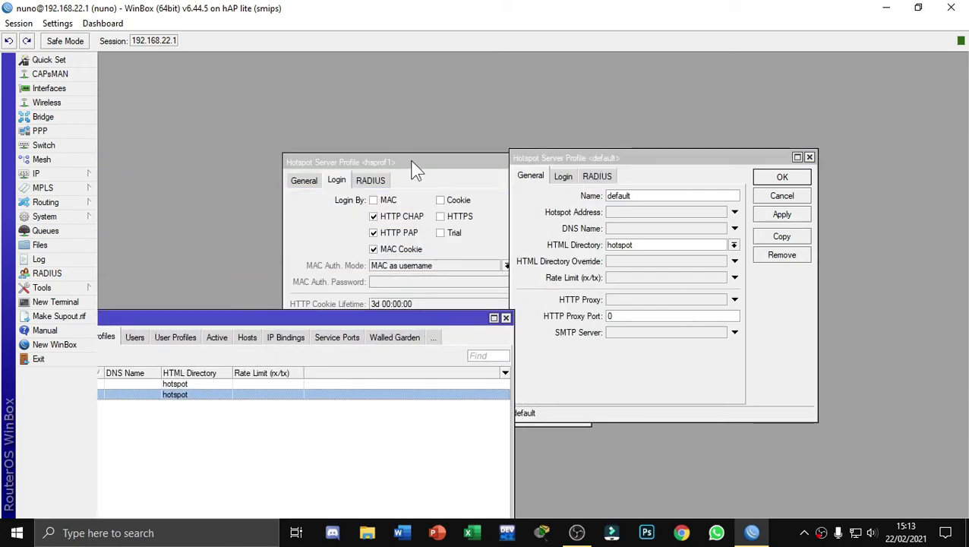
left_click(411, 161)
left_click_drag(472, 169, 379, 172)
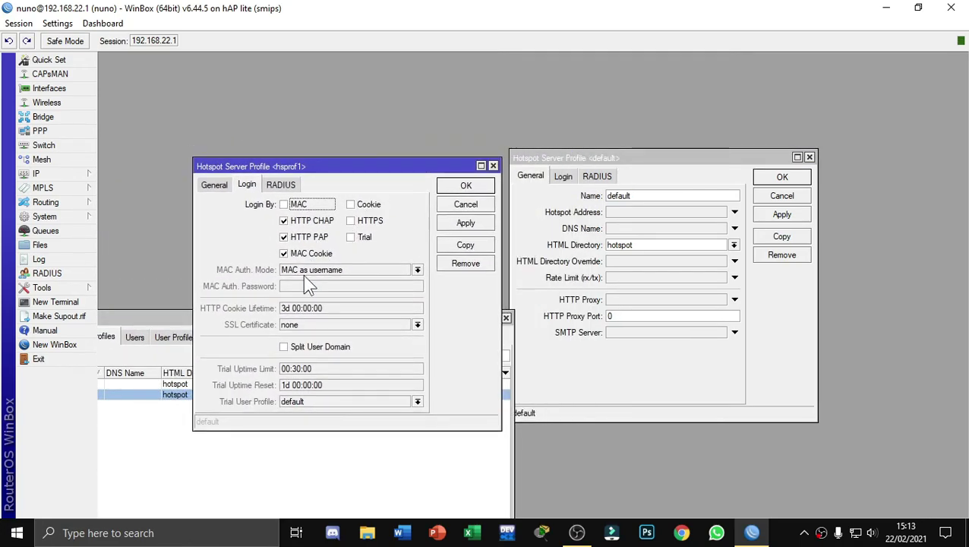
left_click(809, 157)
left_click(493, 166)
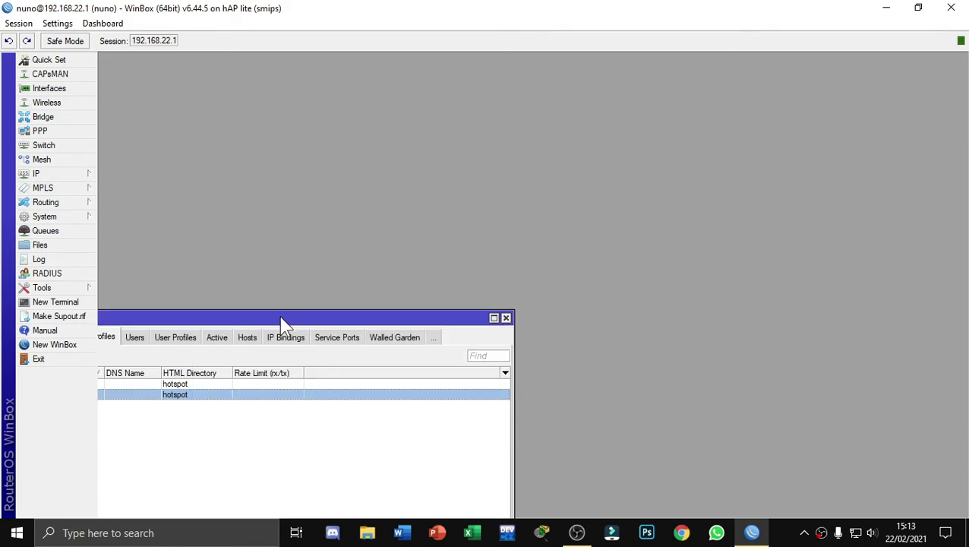
left_click_drag(281, 322, 527, 154)
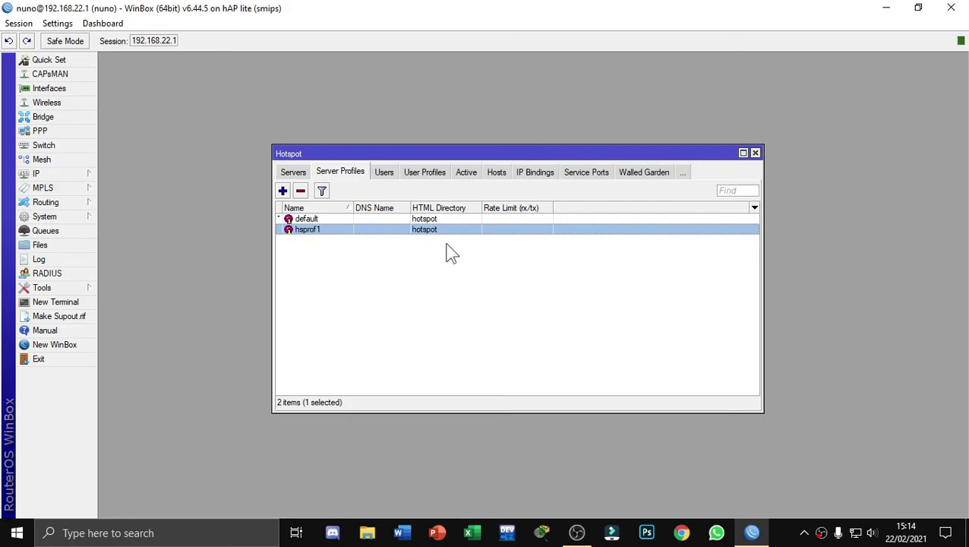
Step: In the default hotspot user profile, keep Shared Users at 1, set the rx/tx rate limit to 1M/2M, and save it
left_click(423, 173)
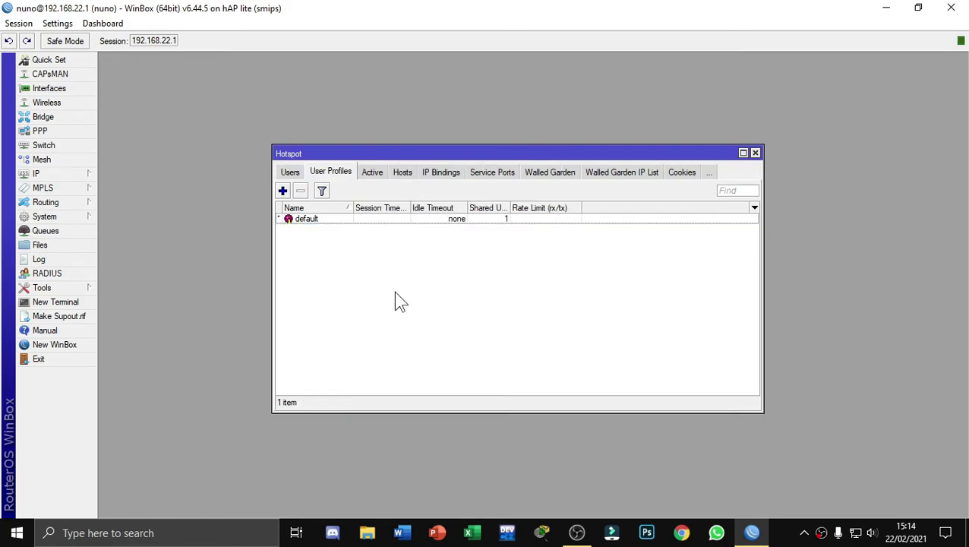
double_click(343, 220)
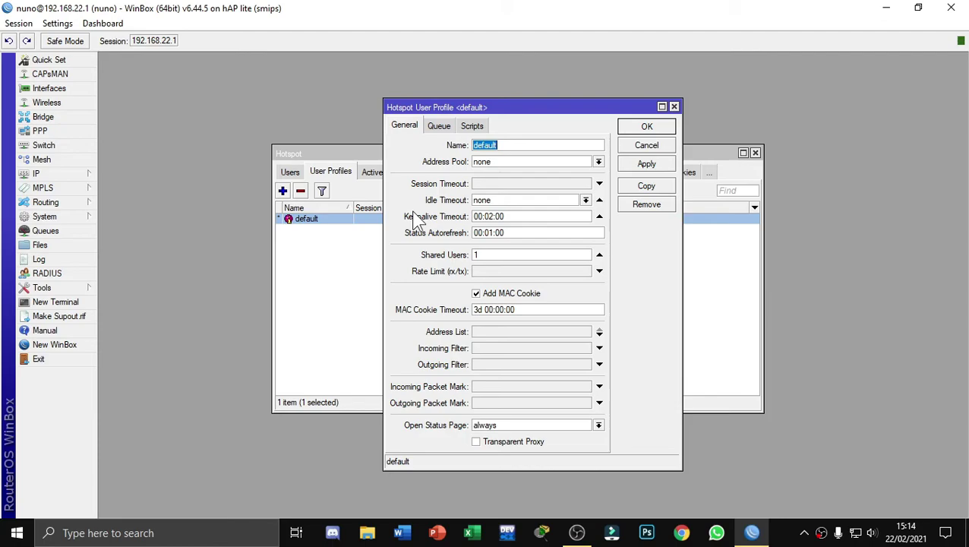
double_click(477, 255)
type("2")
double_click(476, 255)
left_click(536, 273)
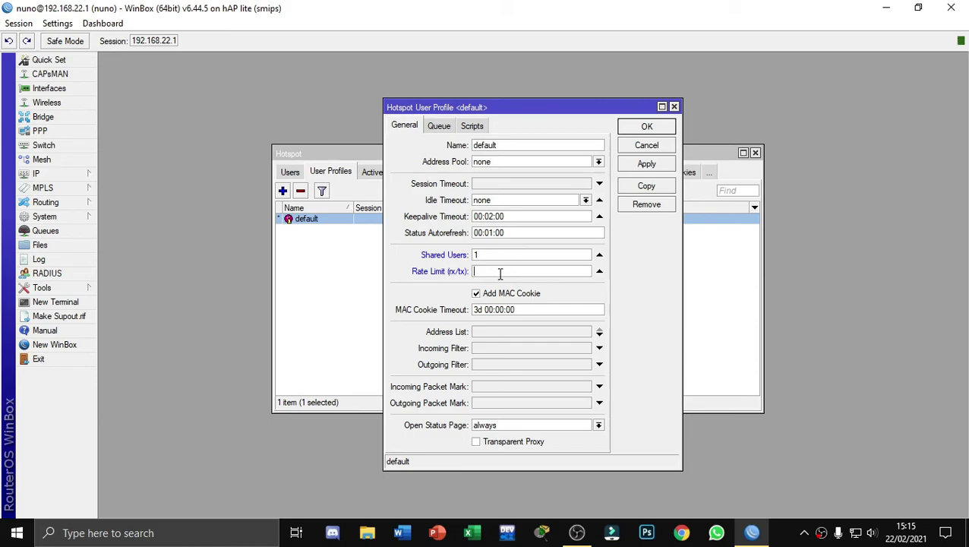
type("1M/2M")
left_click(648, 127)
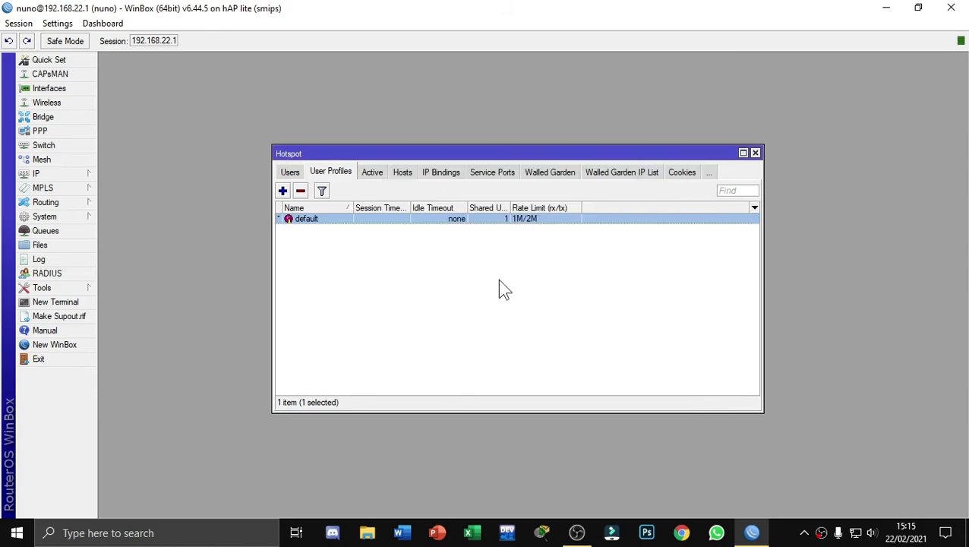
Step: Examine the hotspot user admin and the Hide Passwords setting without changing them, and close the hotspot configuration
left_click(289, 171)
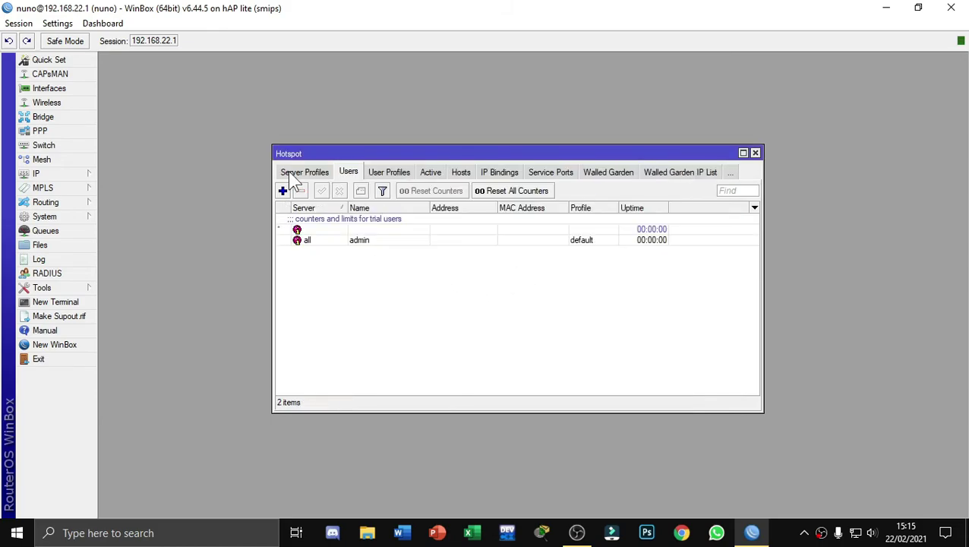
double_click(326, 243)
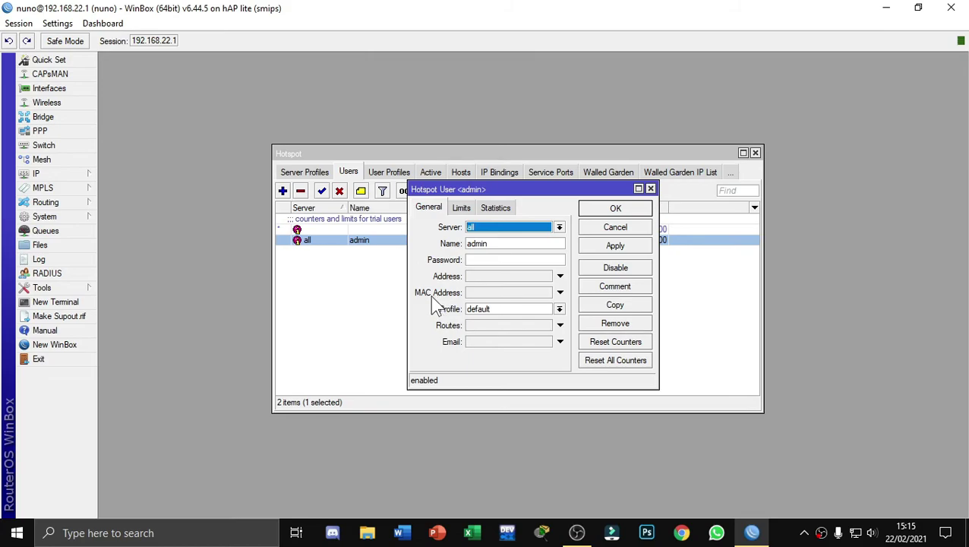
left_click(58, 23)
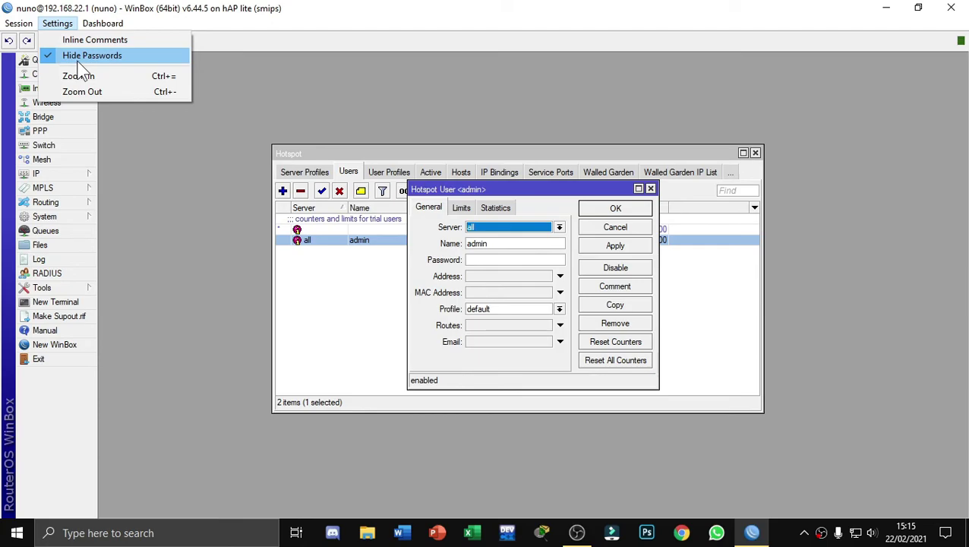
left_click(429, 262)
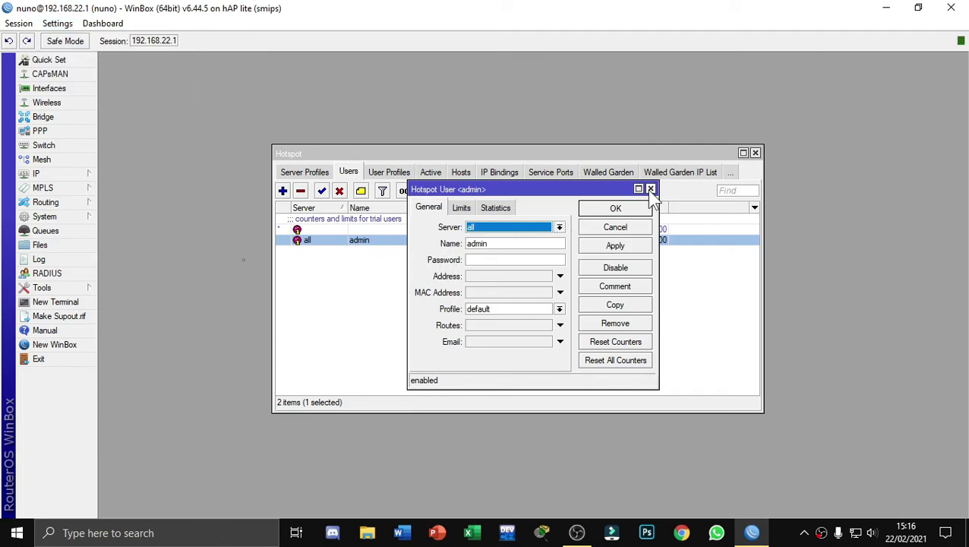
left_click(651, 190)
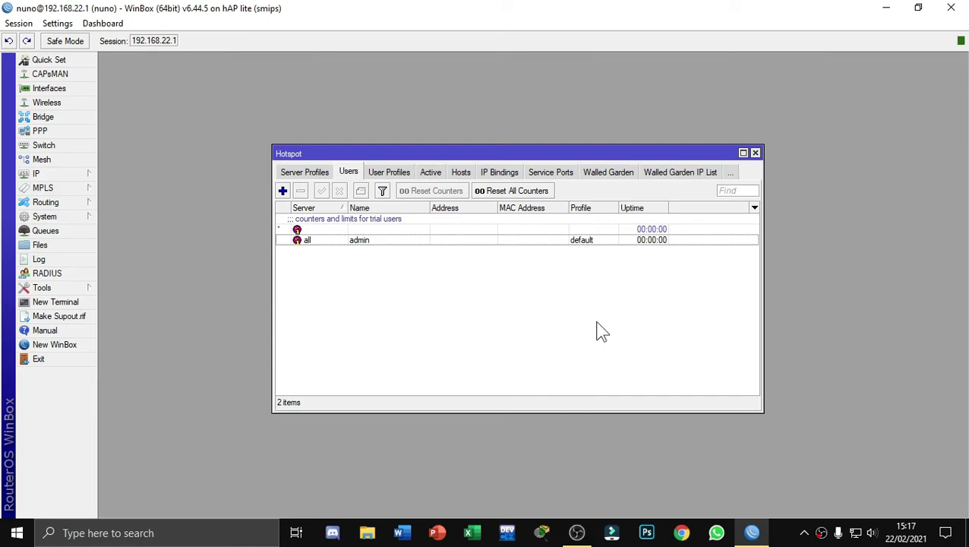
left_click(755, 153)
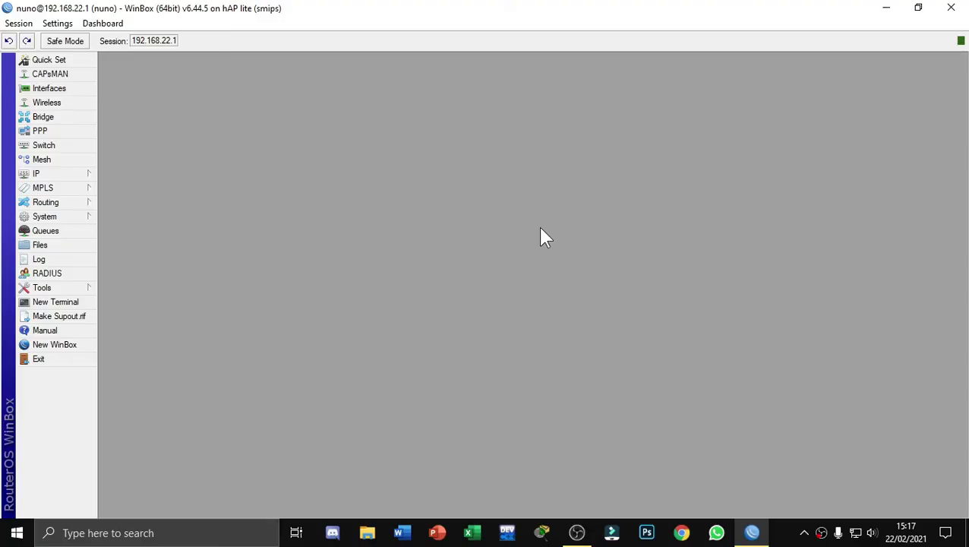
Step: Check the wireless interfaces and the router's full interface list, and close both windows
left_click(67, 103)
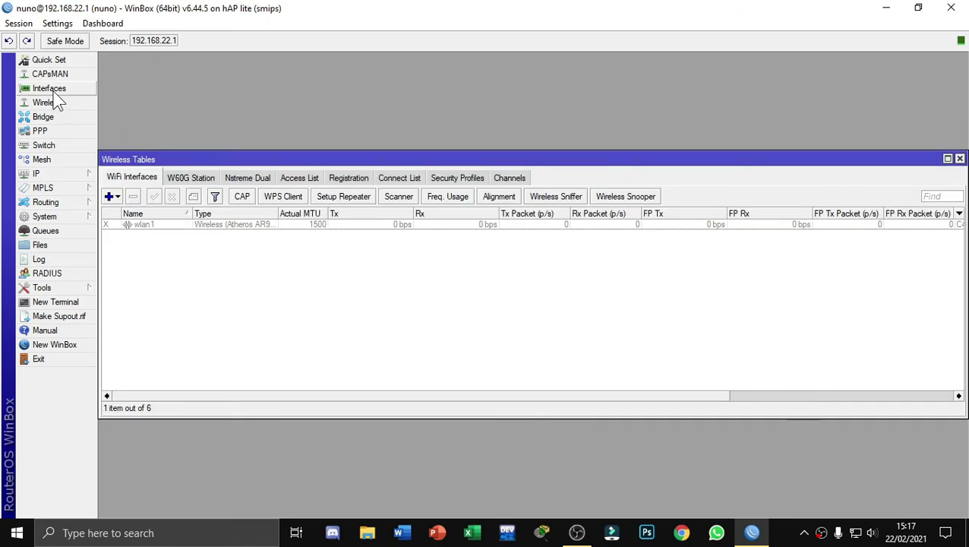
left_click(51, 90)
left_click(960, 159)
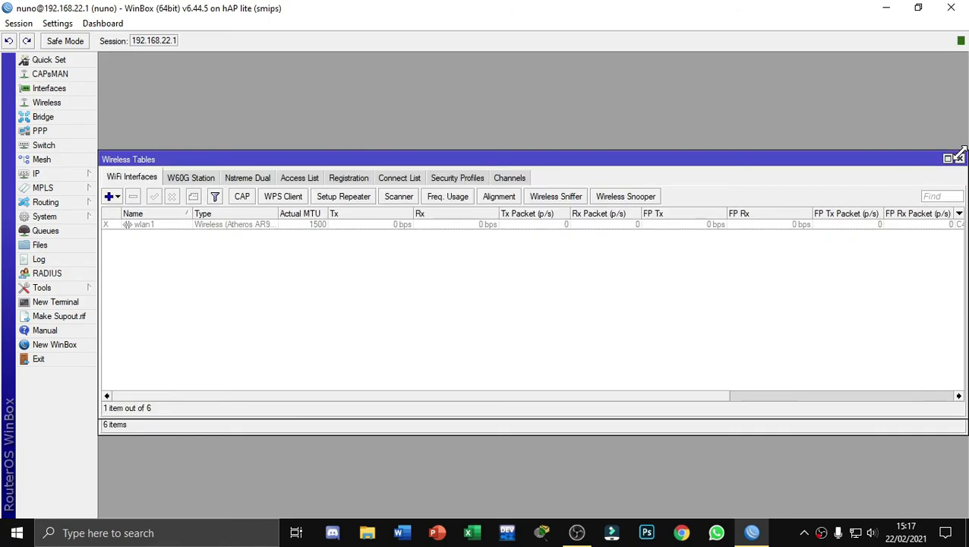
left_click(960, 159)
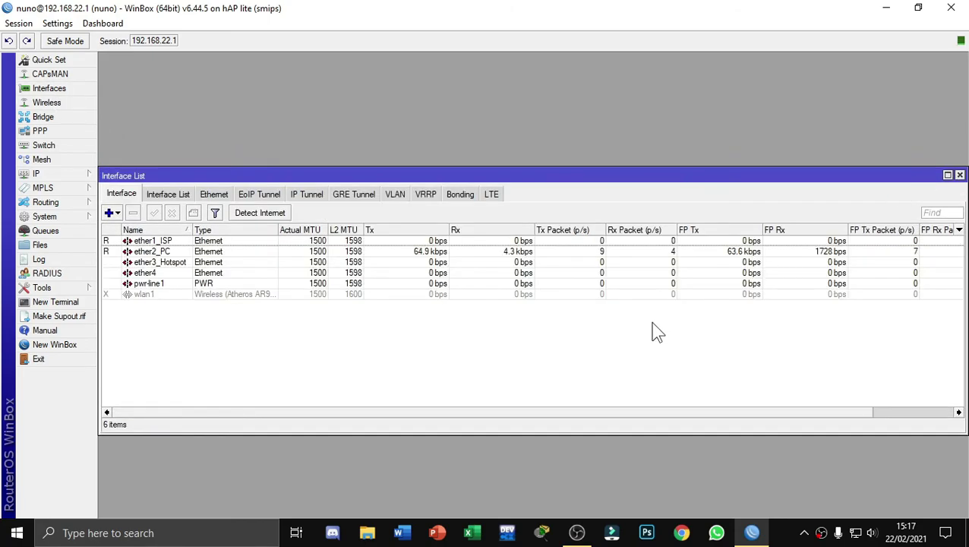
left_click(959, 175)
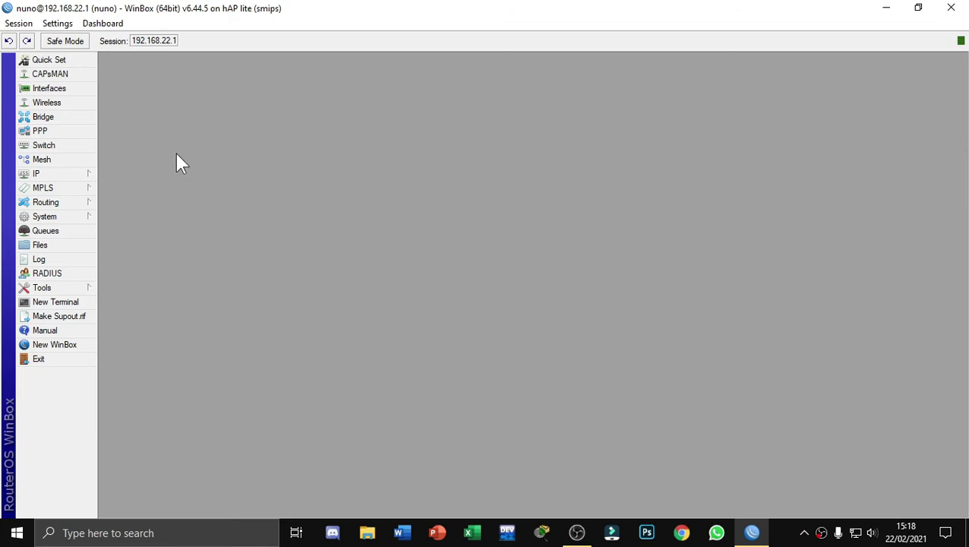
Step: Reopen the hotspot configuration and review the settings of the hotspot1 server
left_click(56, 172)
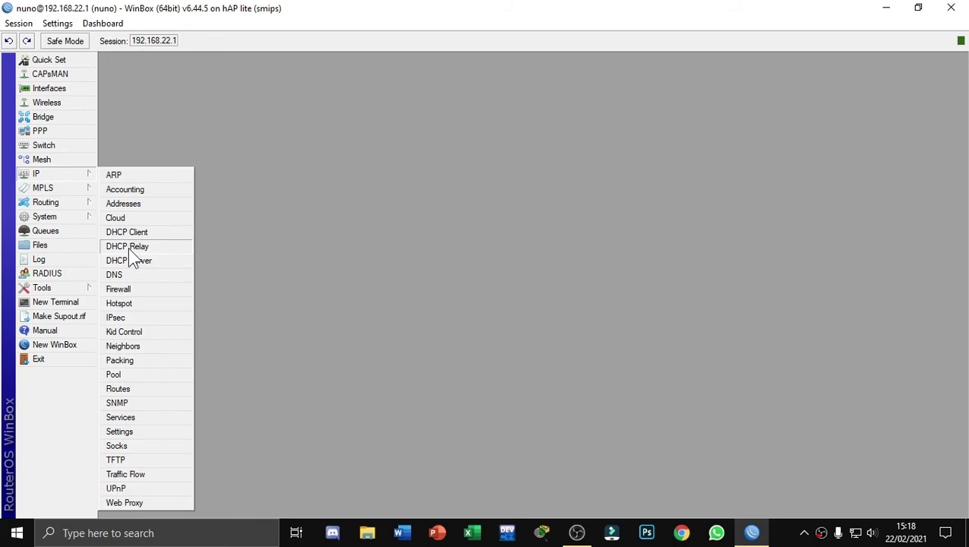
left_click(138, 301)
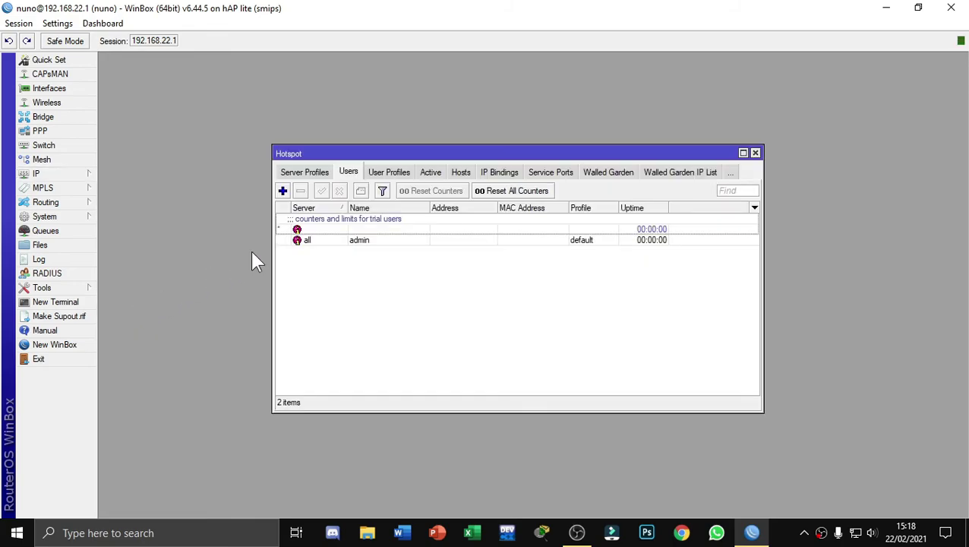
left_click(304, 172)
left_click(303, 171)
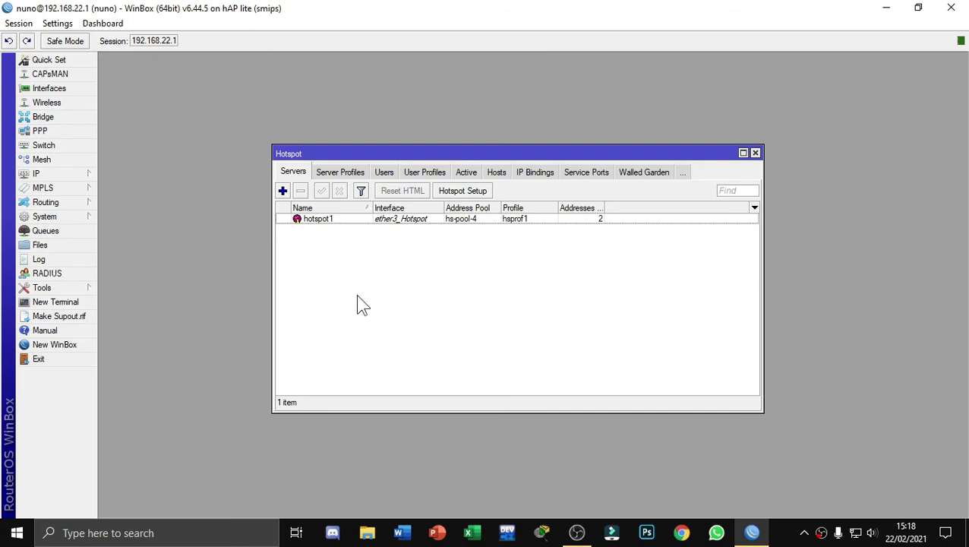
double_click(345, 220)
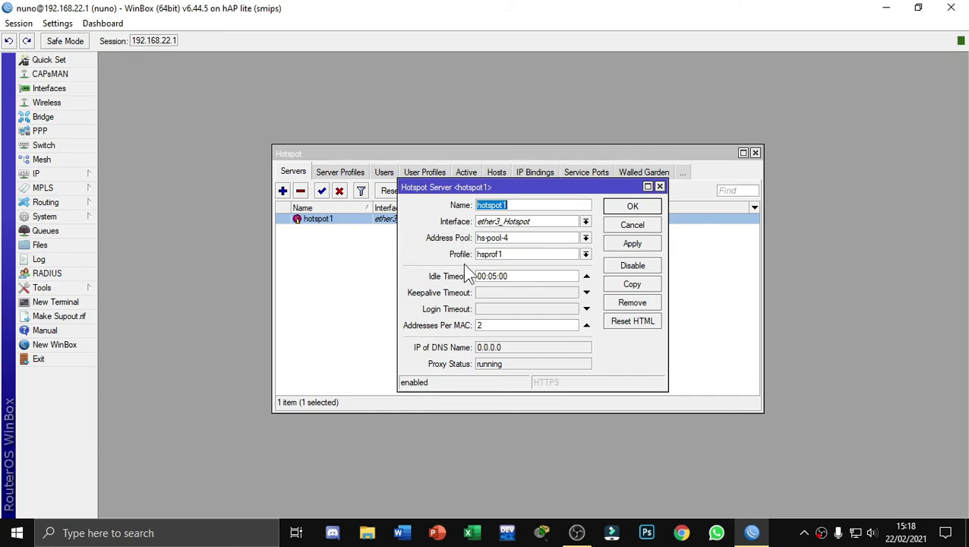
left_click(660, 187)
Step: Review the login methods of hsprof1, the hotspot users and the user profiles, and close the hotspot configuration
left_click(341, 172)
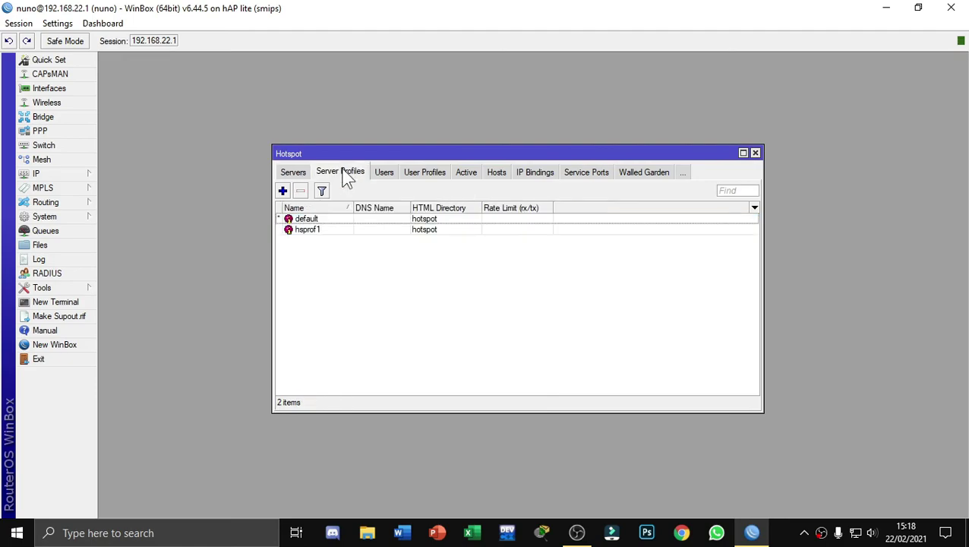
double_click(363, 228)
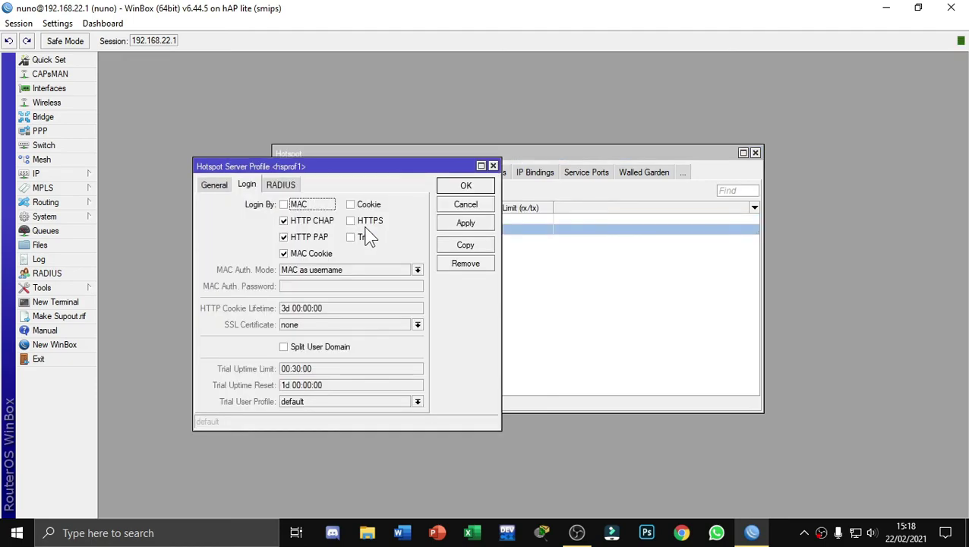
left_click(493, 165)
left_click(391, 172)
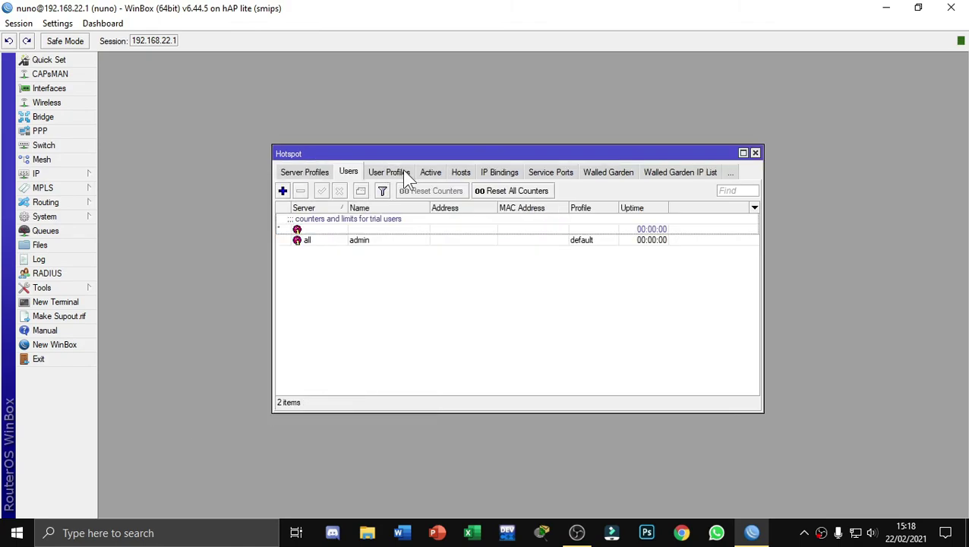
left_click(404, 172)
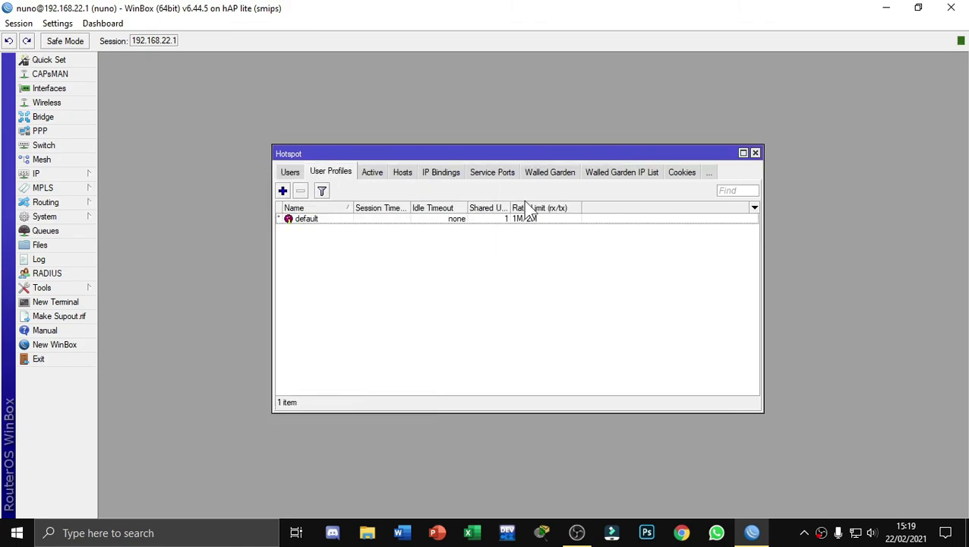
left_click(756, 153)
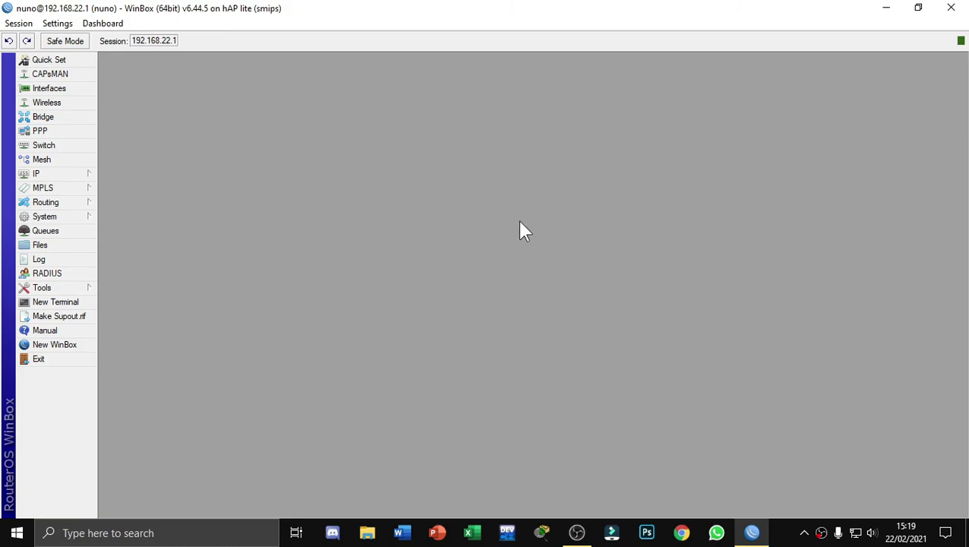